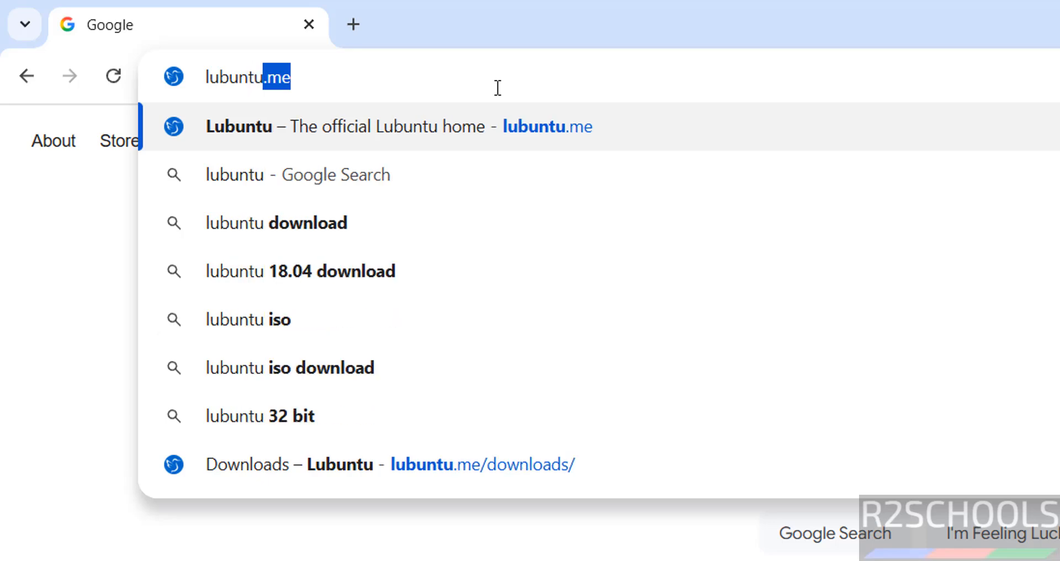
# Download the Lubuntu 25.10 desktop 64-bit ISO from lubuntu.me and view Chrome's download history.
pyautogui.write('me')
pyautogui.press('Return')
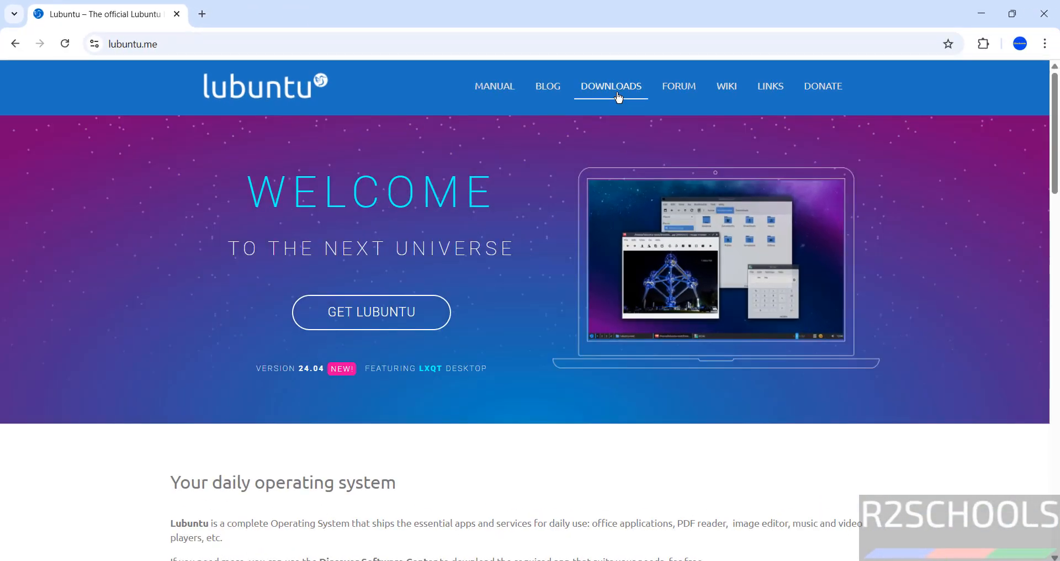
pyautogui.click(618, 97)
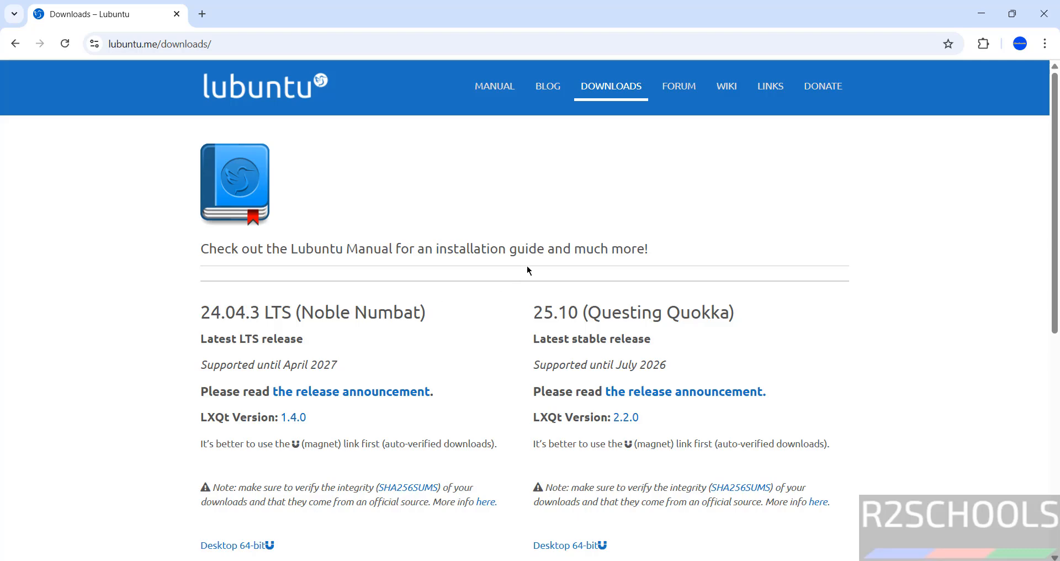
pyautogui.scroll(-3, 1054, 163)
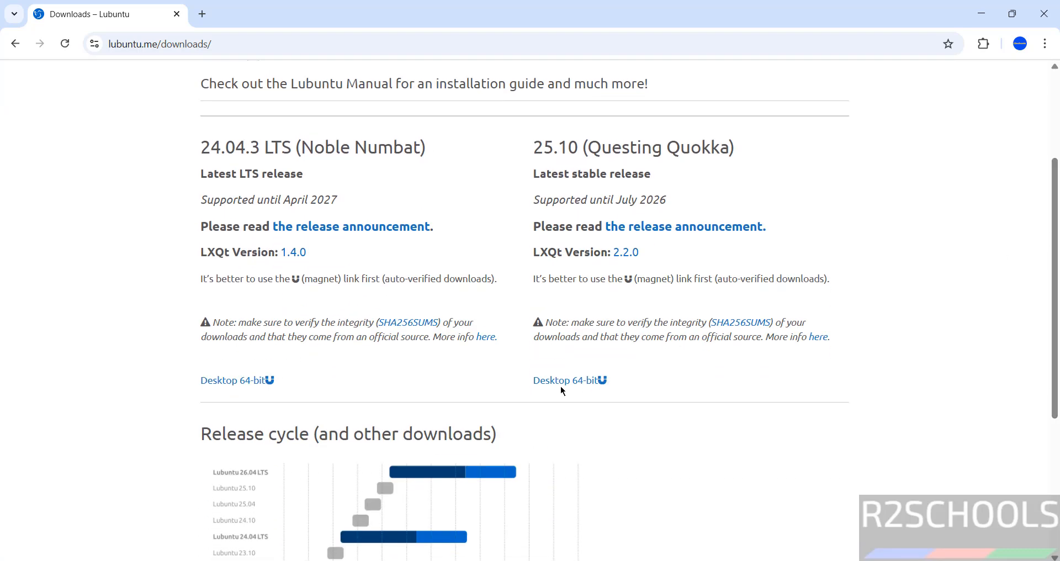
pyautogui.click(569, 384)
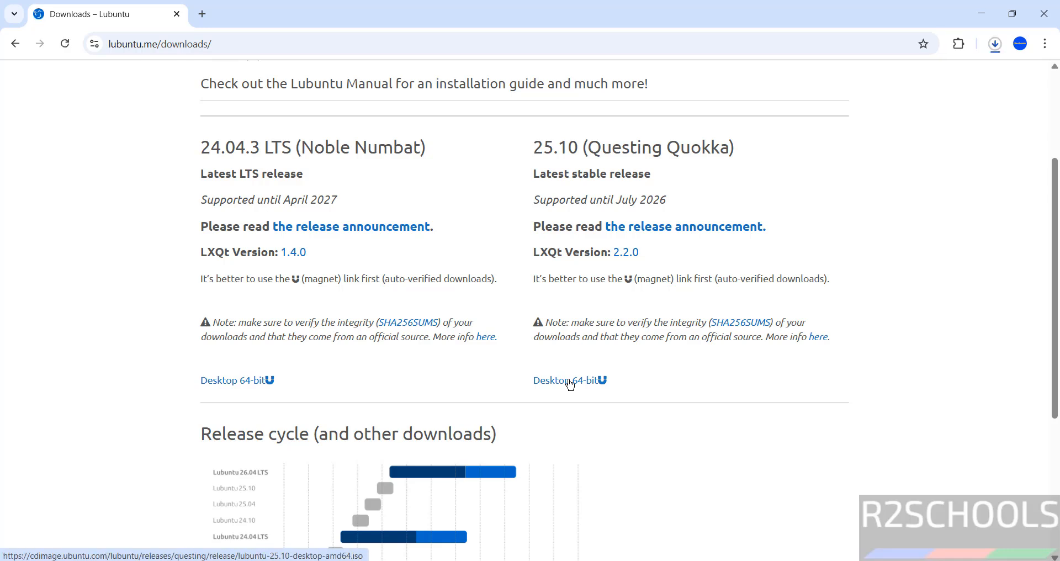
pyautogui.hotkey('ctrl', 'l')
pyautogui.hotkey('ctrl', 'j')
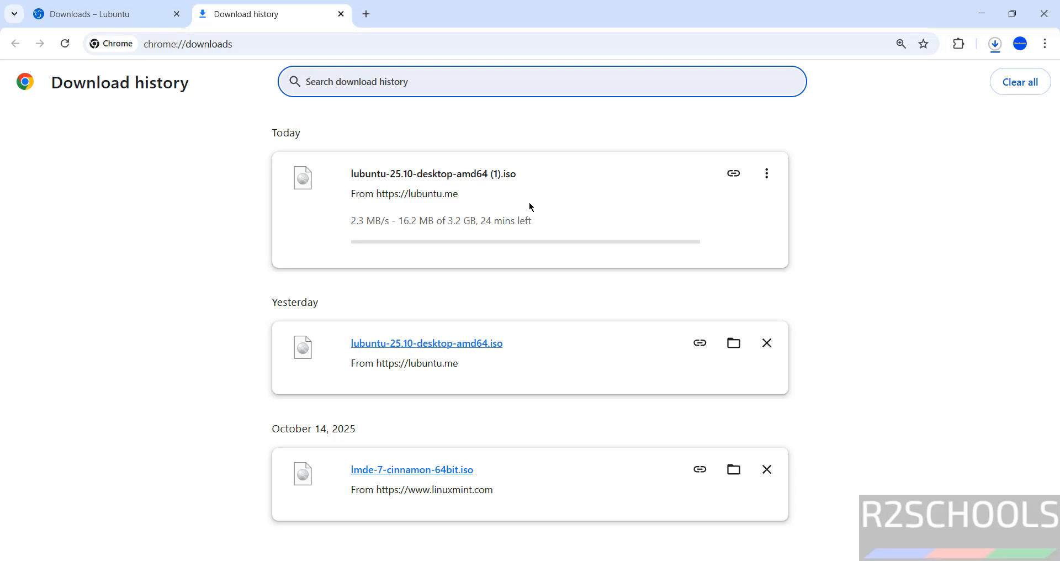
# Cancel the duplicate Lubuntu ISO download and remove it from the download history.
pyautogui.click(766, 175)
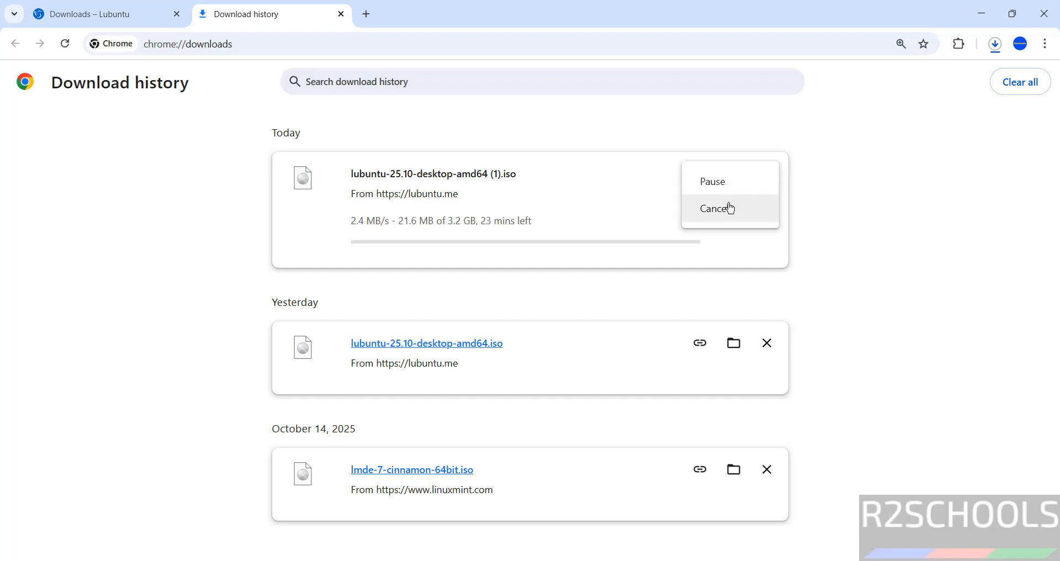
pyautogui.click(737, 205)
pyautogui.click(766, 174)
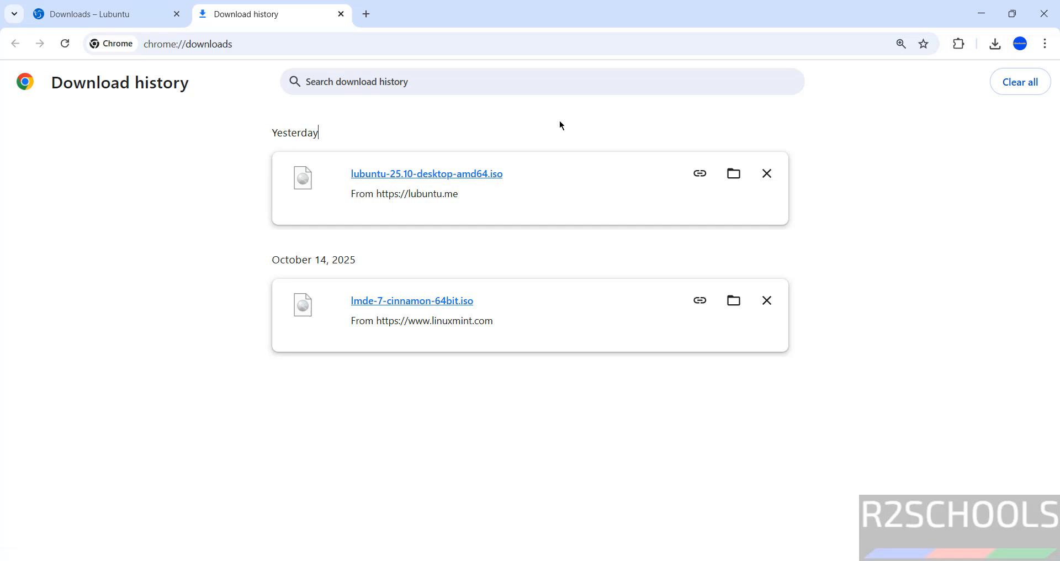
# Launch VMware Workstation Pro from the Start search.
pyautogui.press('super')
pyautogui.write('vmware')
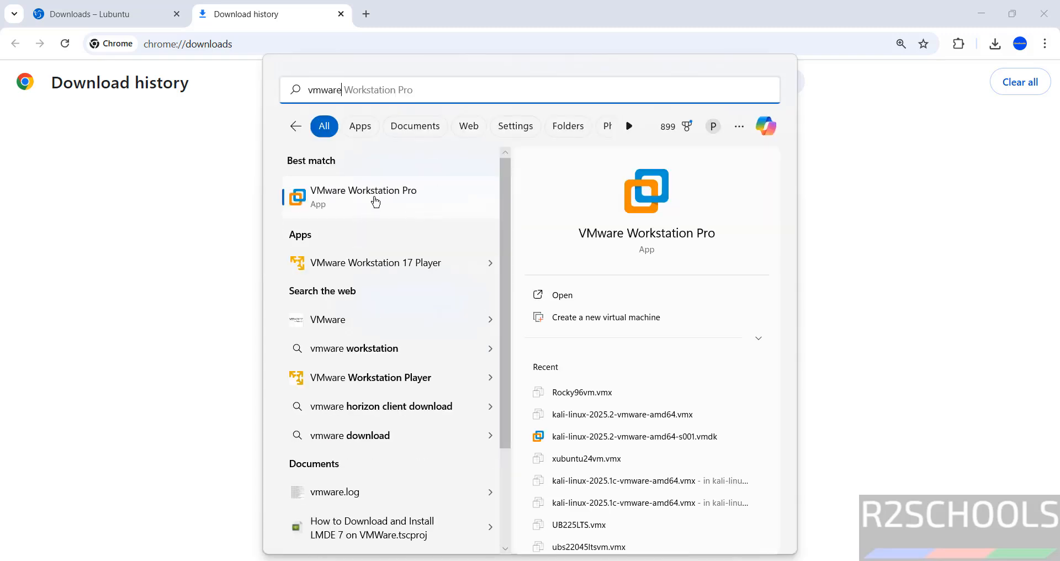
pyautogui.click(374, 200)
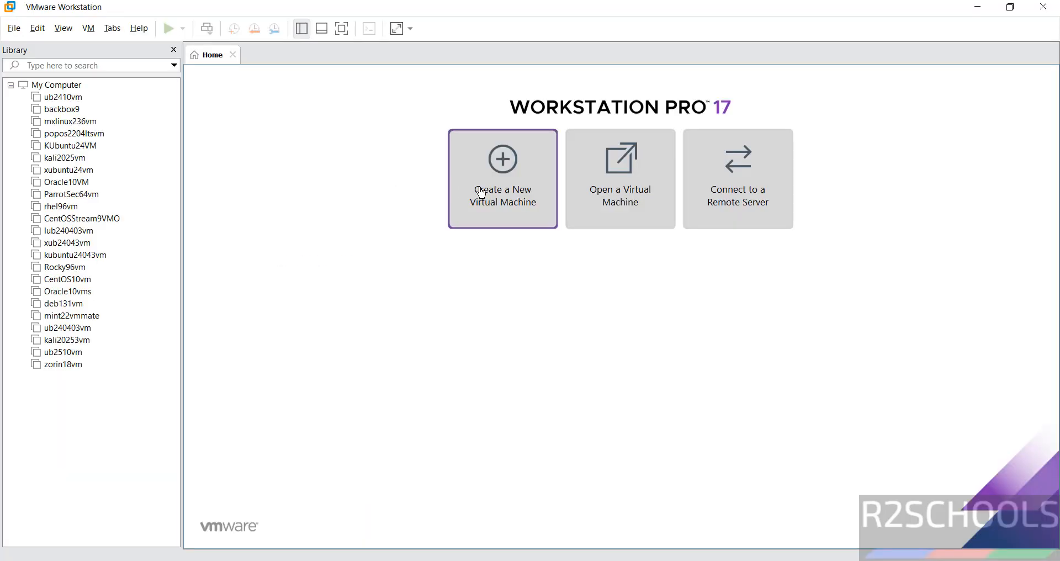
# Create a Typical new virtual machine using lubuntu-25.10-desktop-amd64.iso as the installer disc image.
pyautogui.click(14, 28)
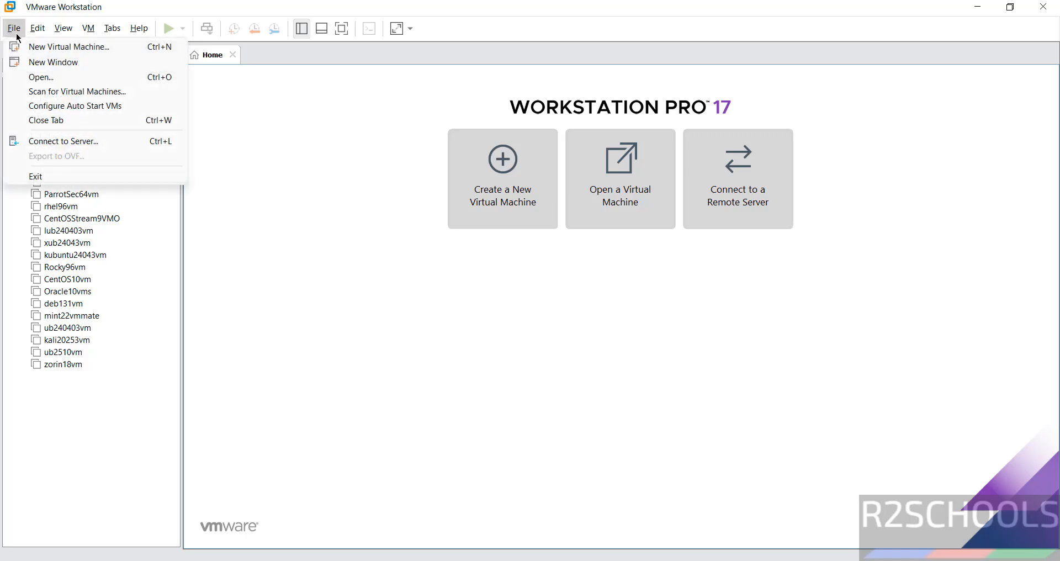
pyautogui.click(24, 47)
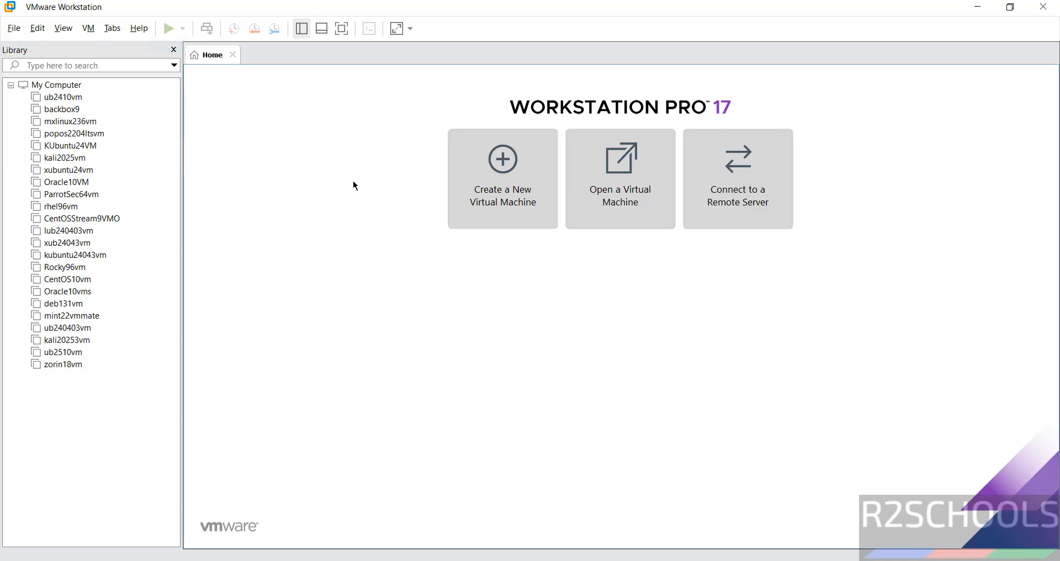
pyautogui.click(588, 412)
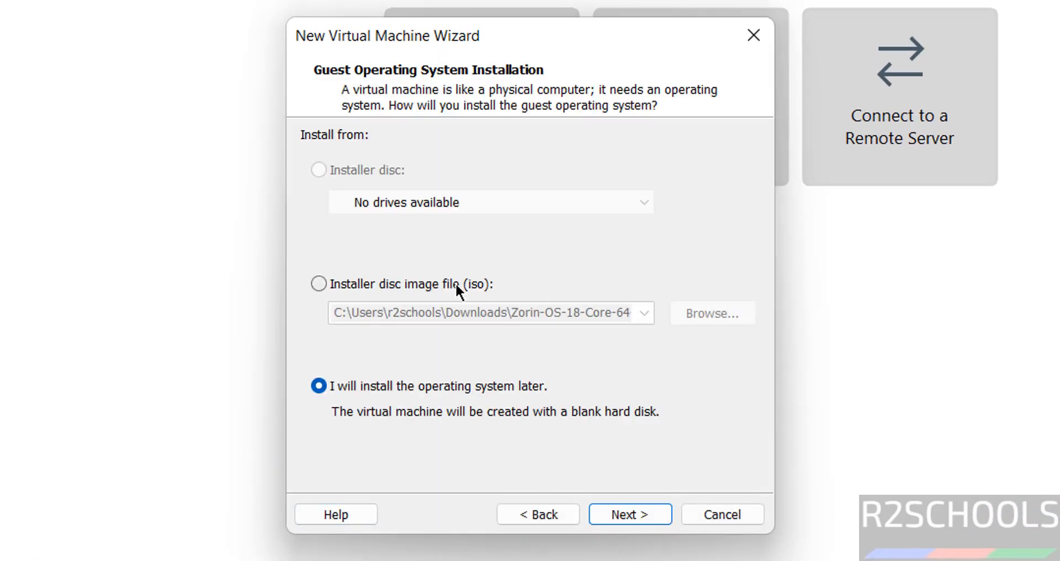
pyautogui.click(455, 282)
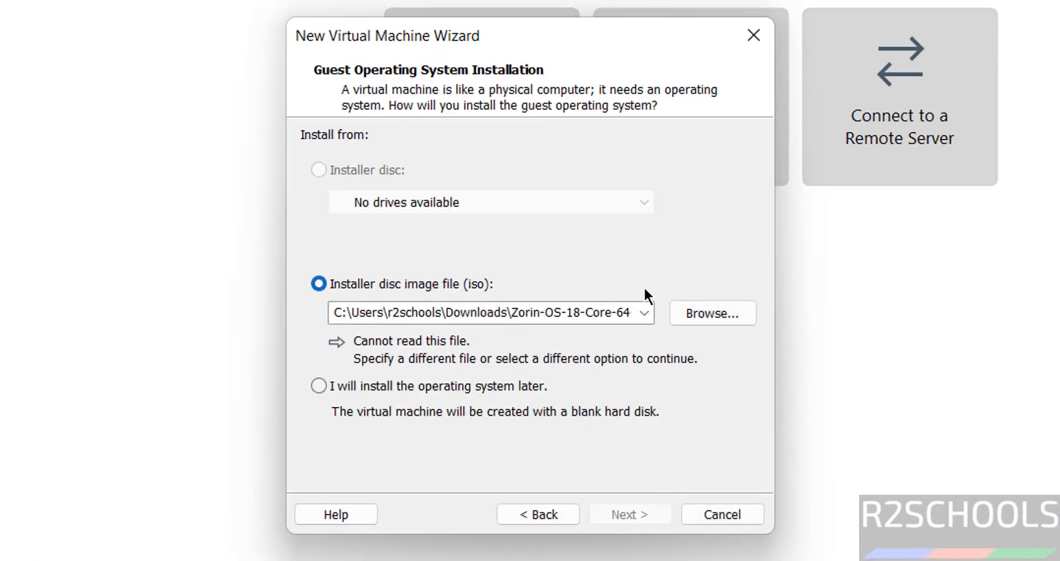
pyautogui.click(703, 317)
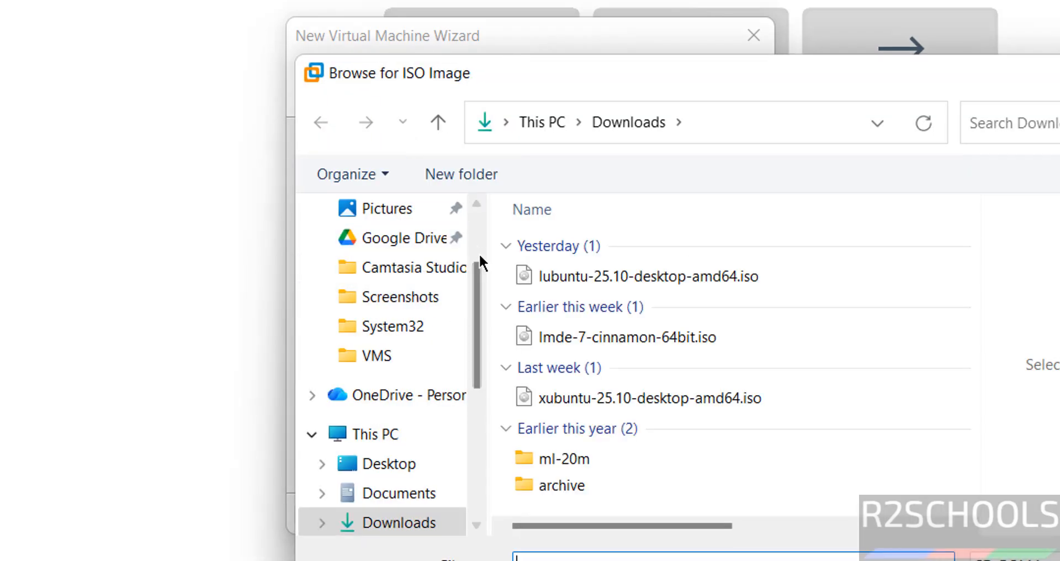
pyautogui.click(607, 275)
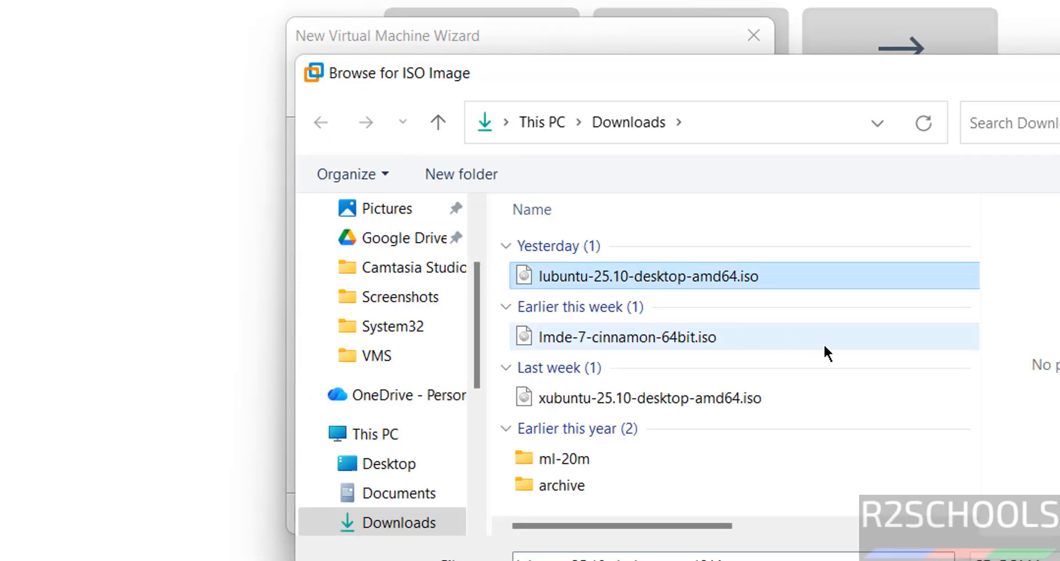
pyautogui.press('Return')
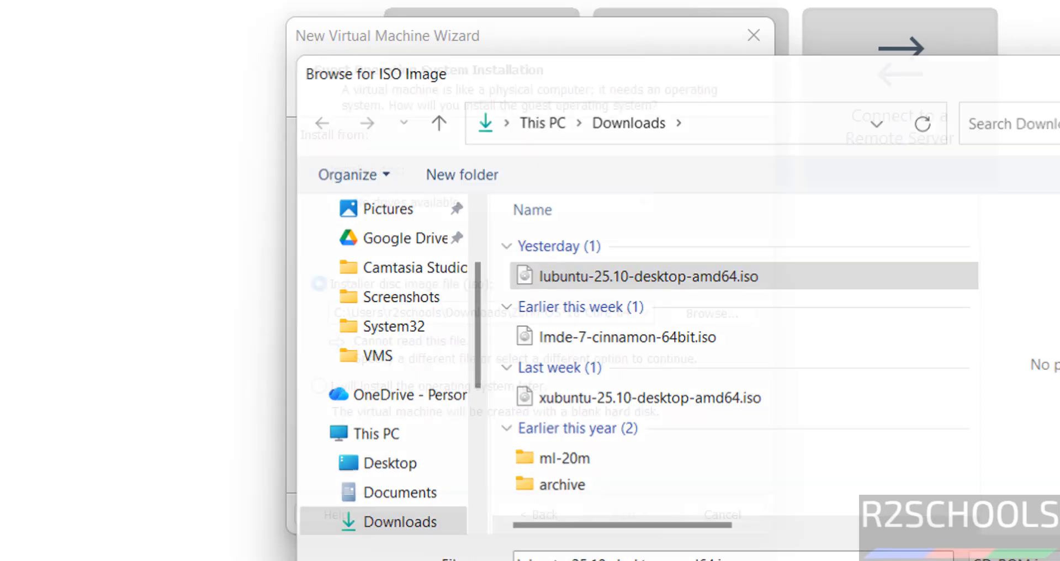
pyautogui.click(645, 516)
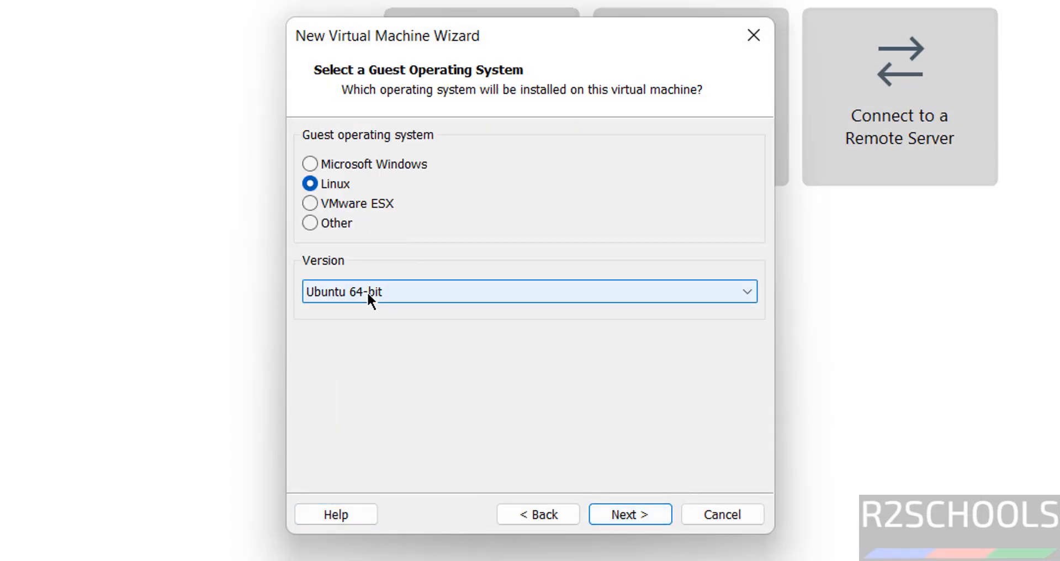
# Name the virtual machine lub2510vm and copy the name.
pyautogui.click(622, 515)
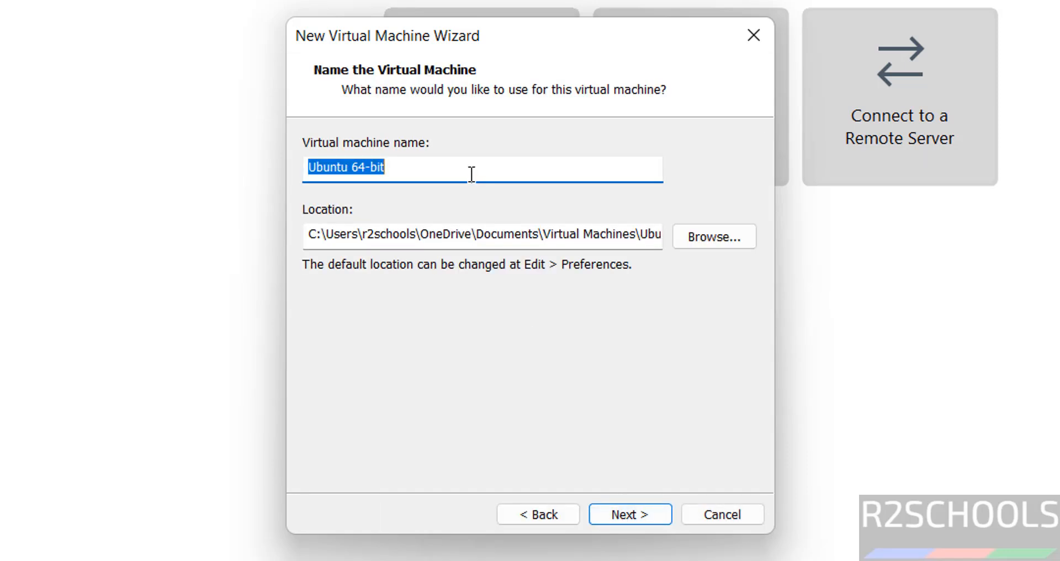
pyautogui.write('lub2510vm')
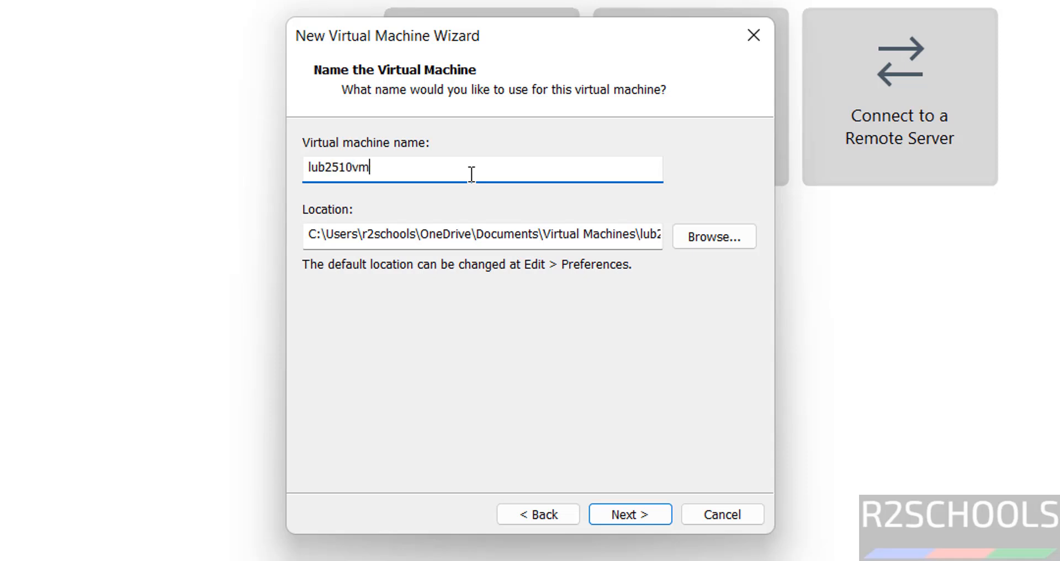
pyautogui.hotkey('ctrl', 'a')
pyautogui.hotkey('ctrl', 'c')
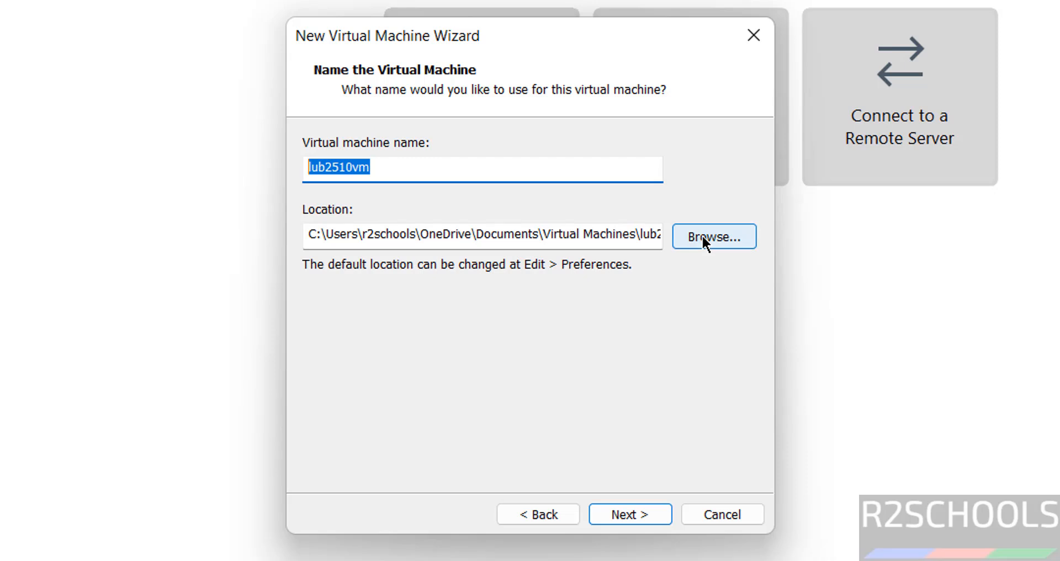
# Set the storage location to a new folder E:\VMS\lub2510vm.
pyautogui.click(686, 236)
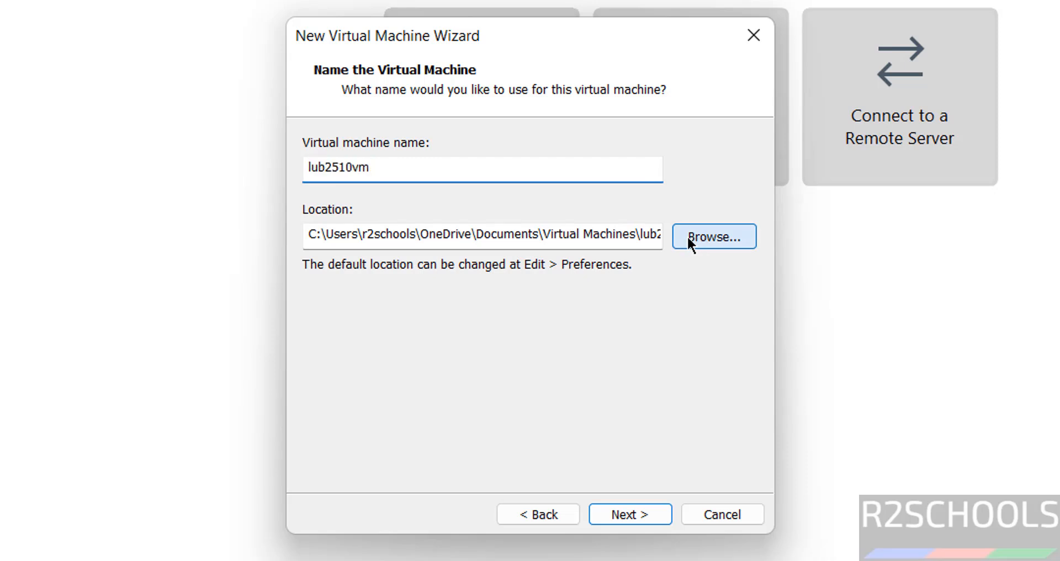
pyautogui.scroll(-2, 674, 297)
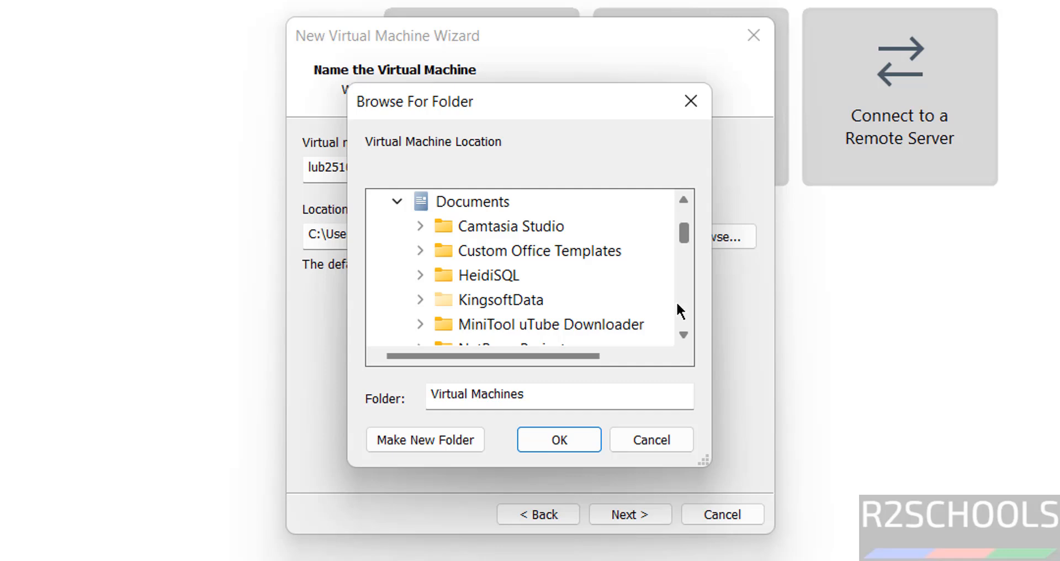
pyautogui.scroll(-3, 677, 305)
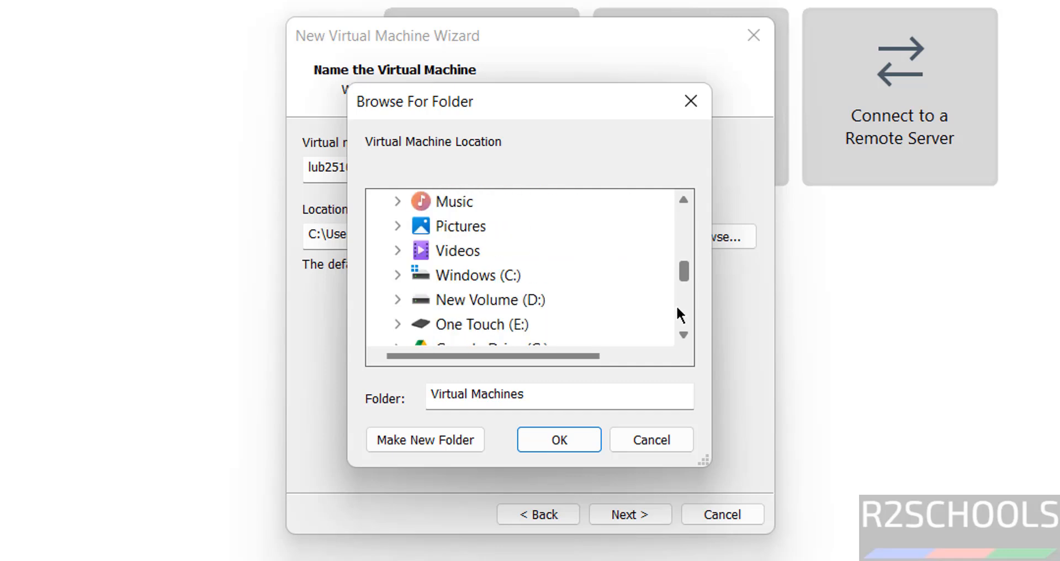
pyautogui.doubleClick(483, 324)
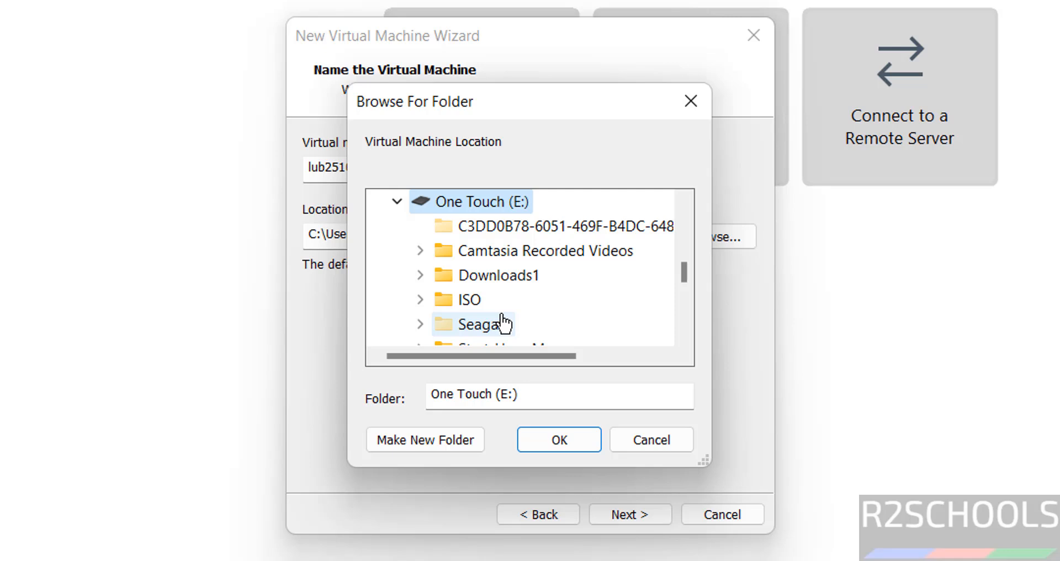
pyautogui.click(679, 319)
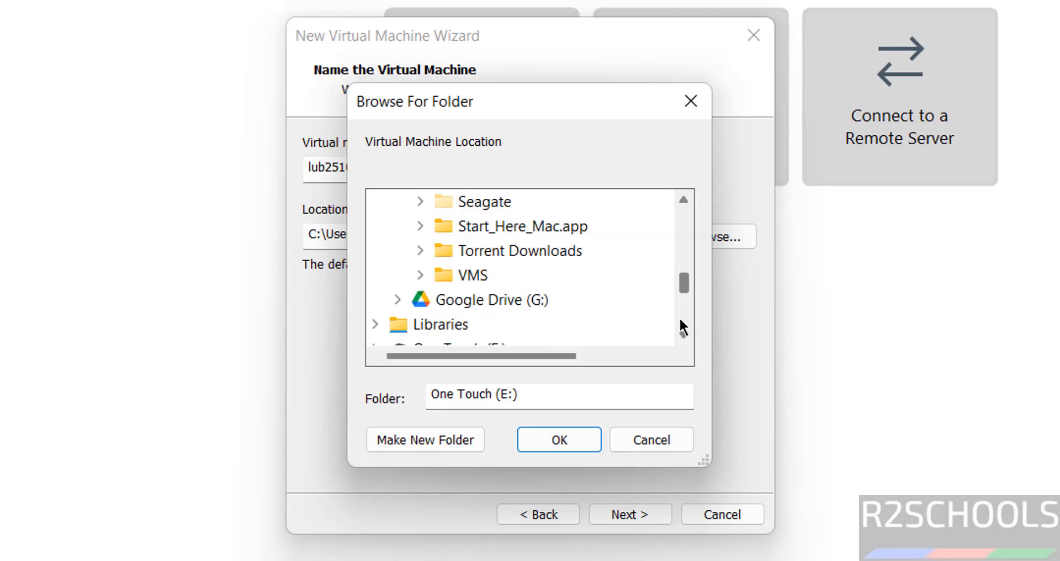
pyautogui.doubleClick(482, 283)
pyautogui.click(452, 439)
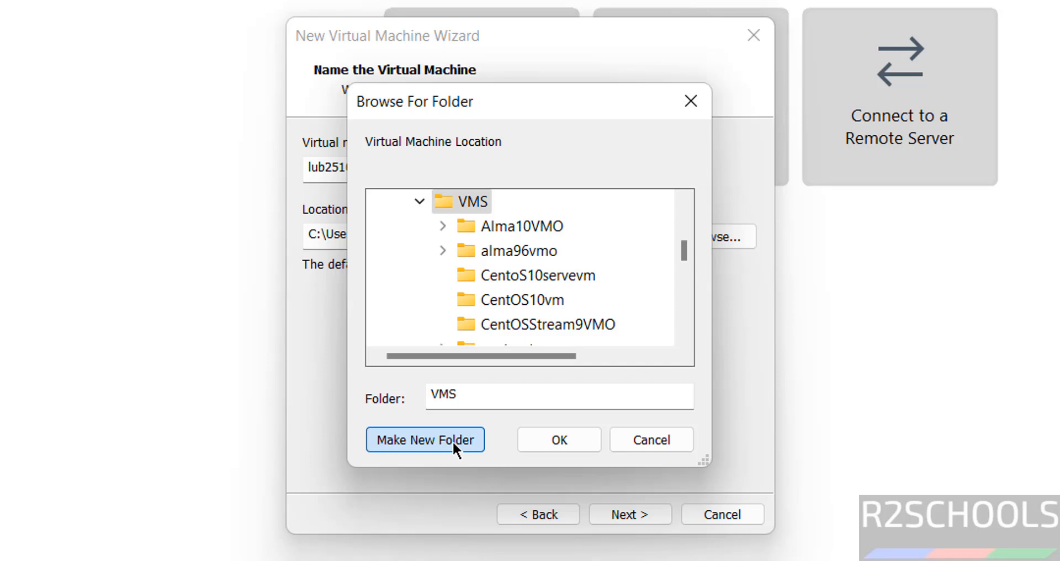
pyautogui.hotkey('ctrl', 'v')
pyautogui.press('Return')
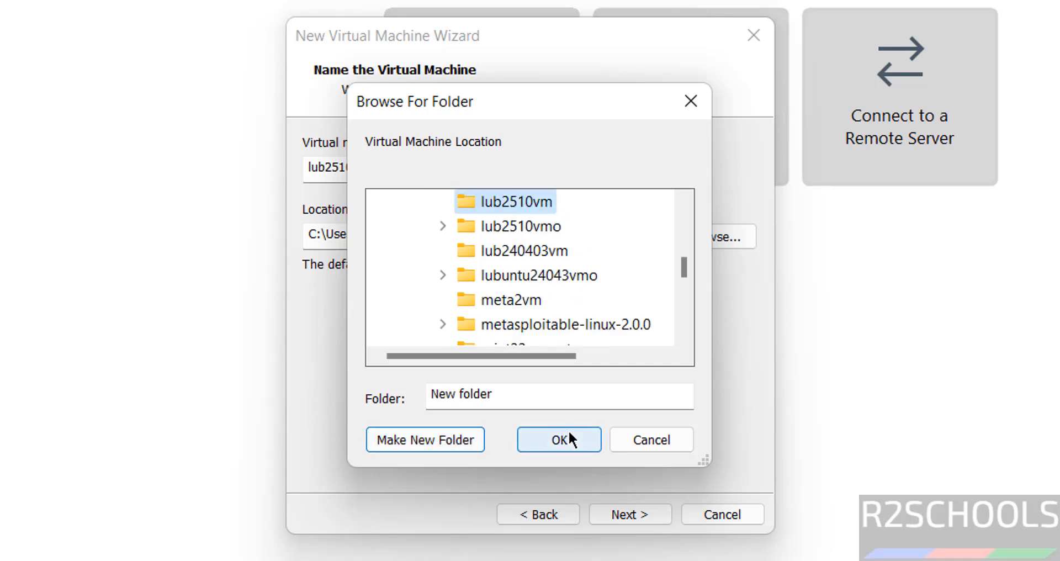
pyautogui.click(568, 436)
pyautogui.click(614, 509)
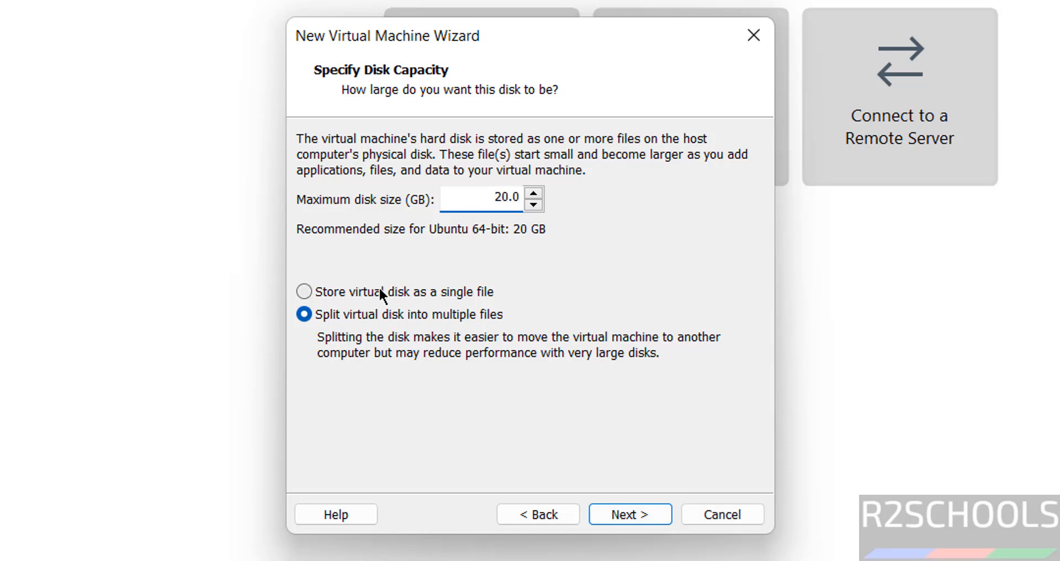
# Store the virtual disk as a single 50 GB file and finish the wizard.
pyautogui.click(379, 288)
pyautogui.doubleClick(486, 204)
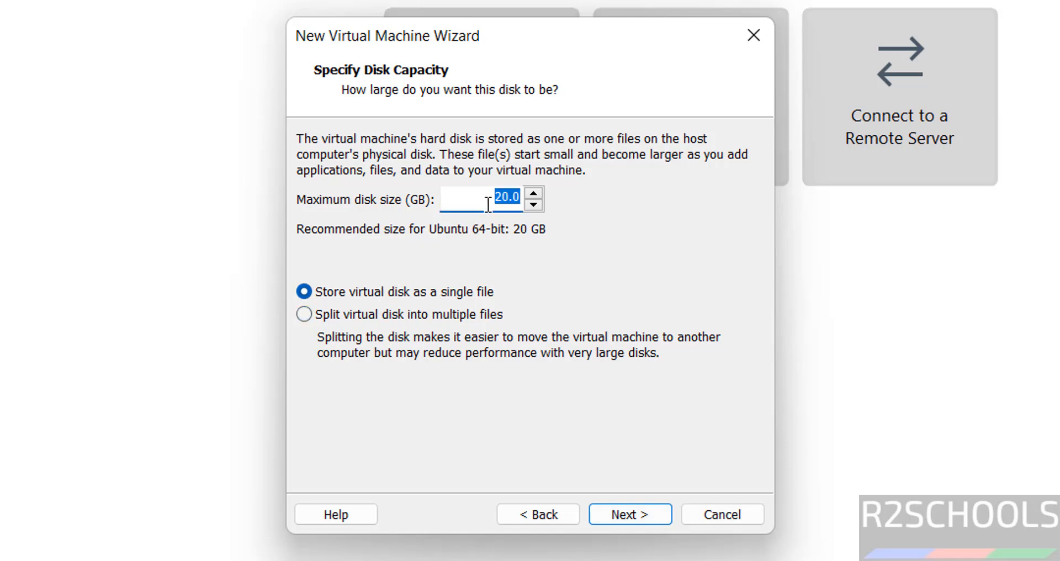
pyautogui.write('50')
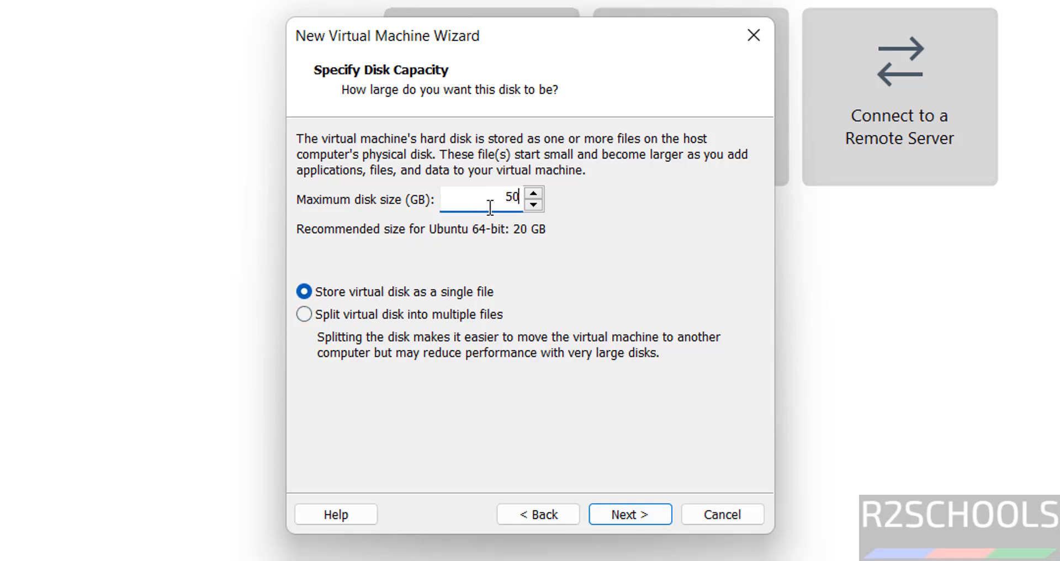
pyautogui.click(624, 510)
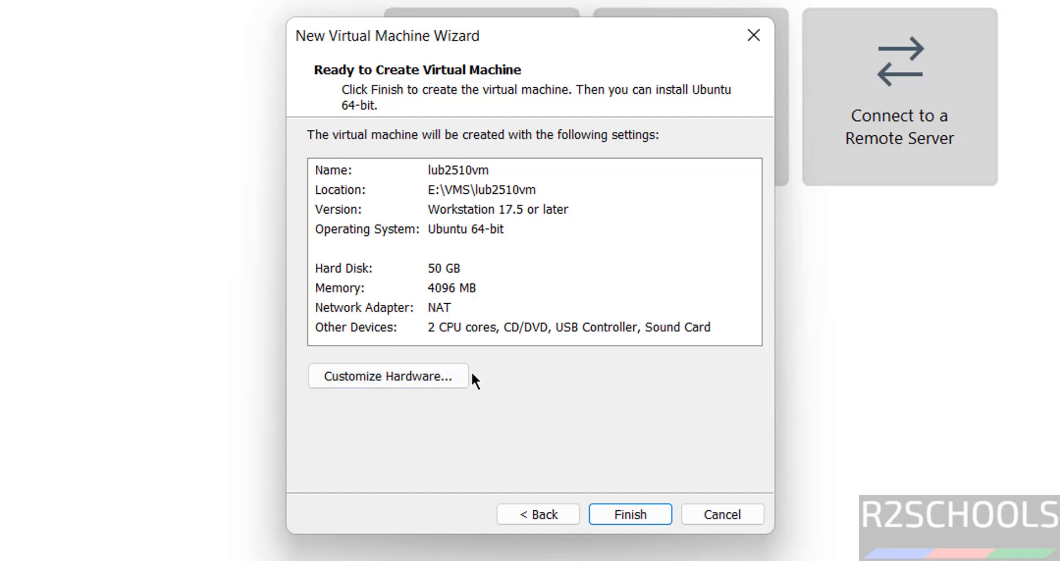
pyautogui.click(620, 512)
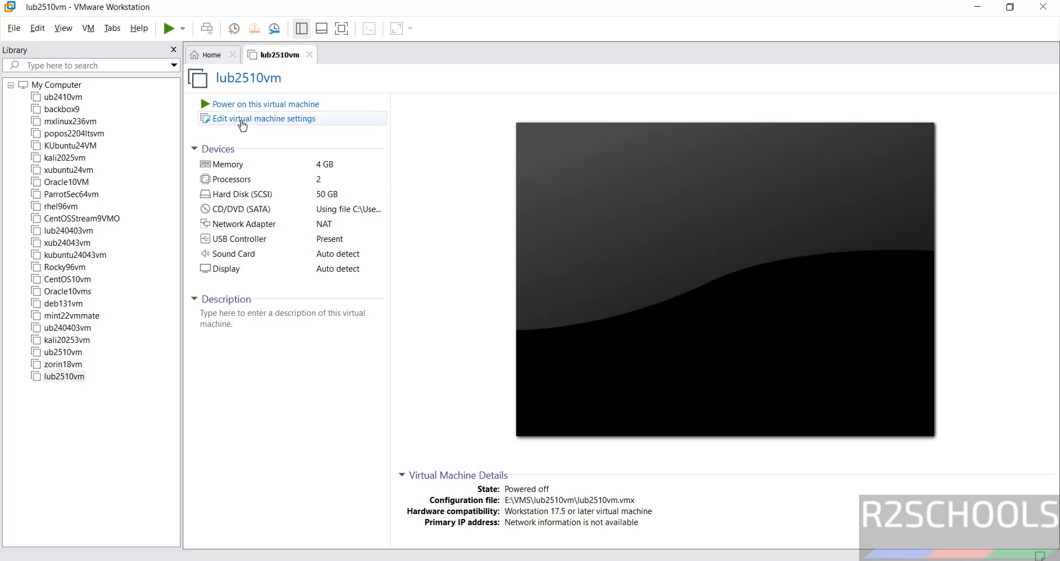
# Select lub2510vm in the Library and power it on.
pyautogui.click(64, 375)
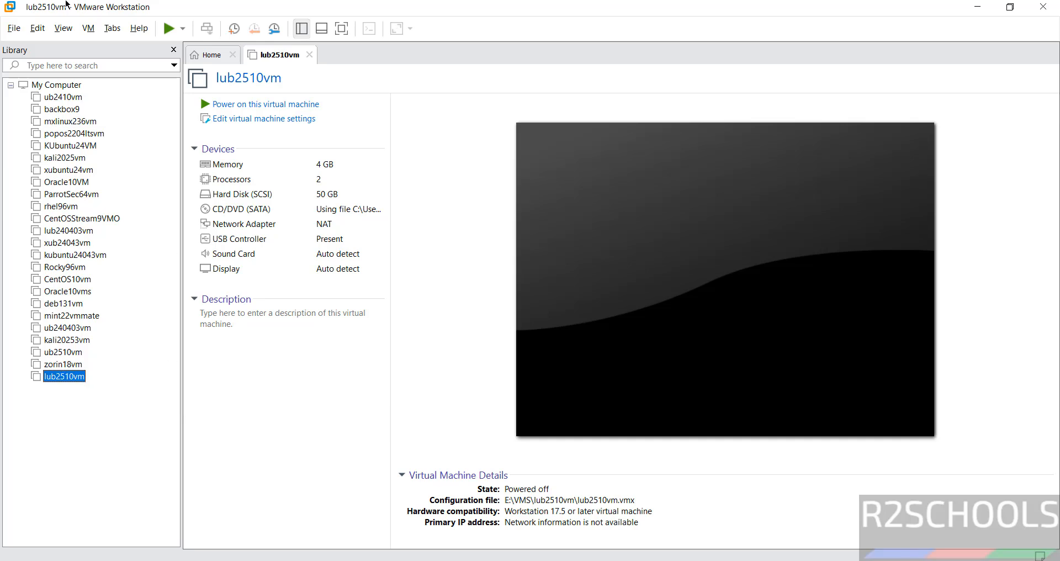
pyautogui.click(89, 28)
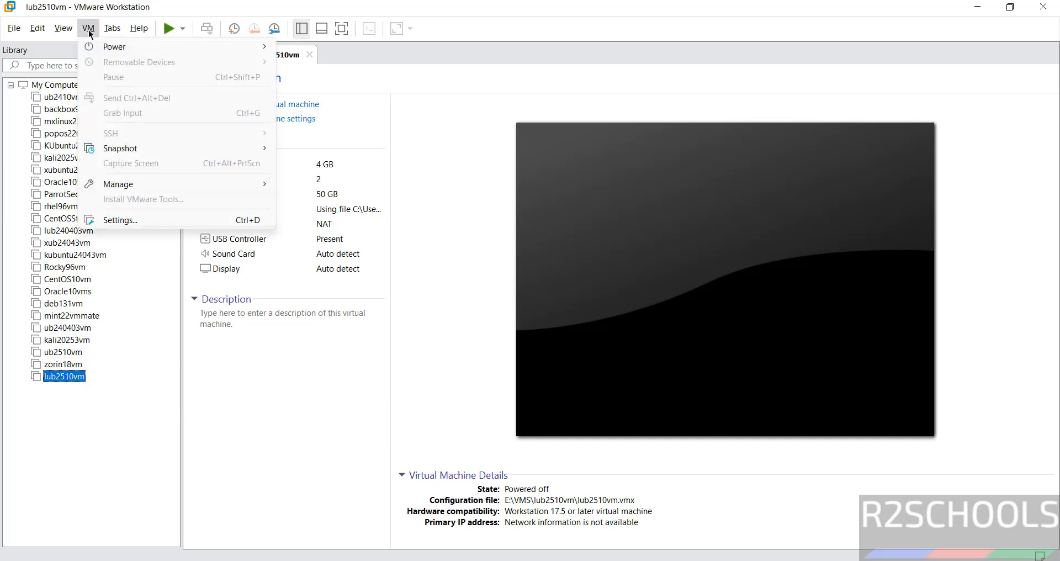
pyautogui.rightClick(74, 372)
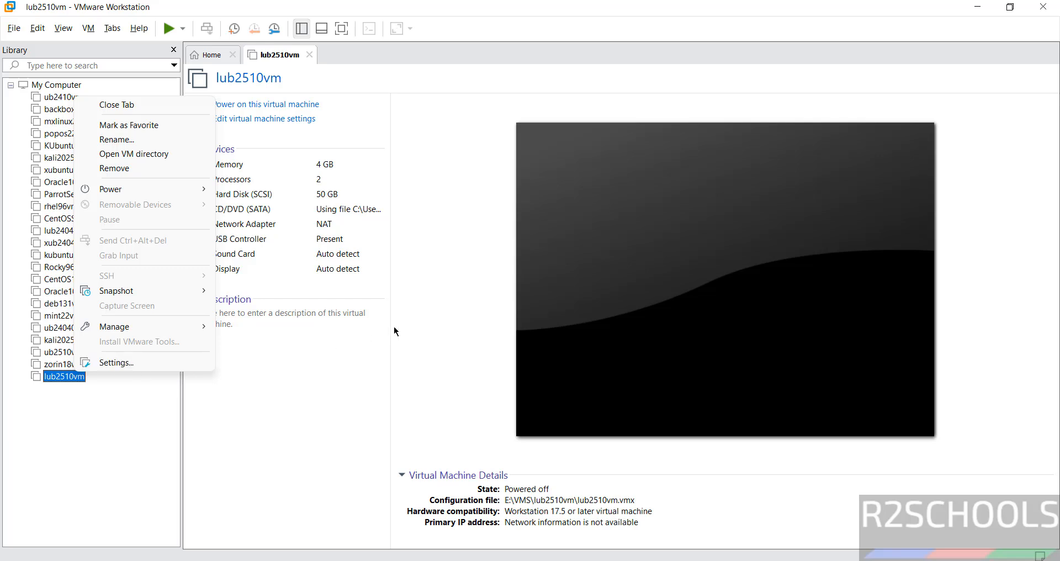
pyautogui.click(418, 329)
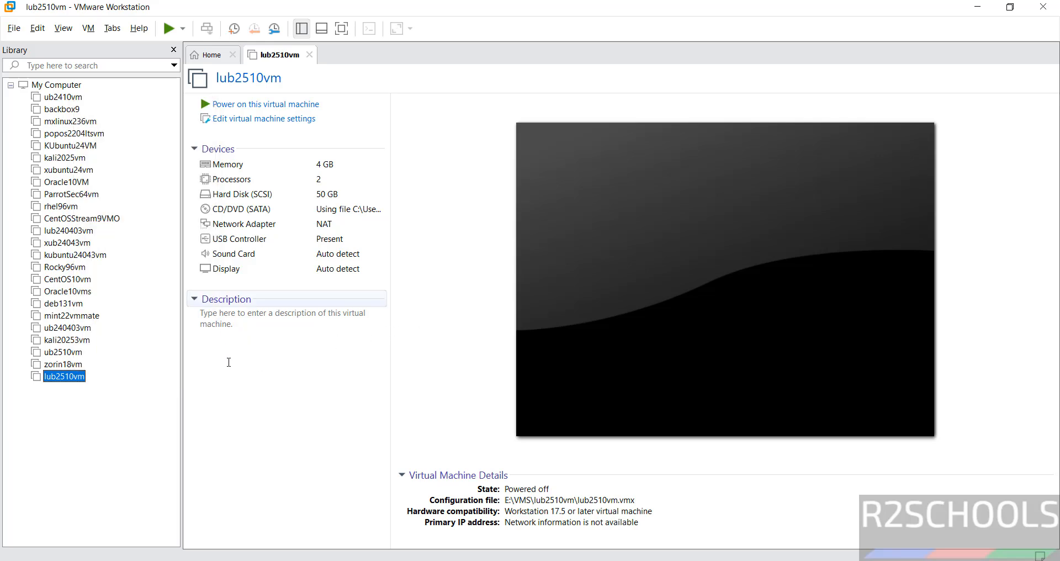
pyautogui.click(262, 343)
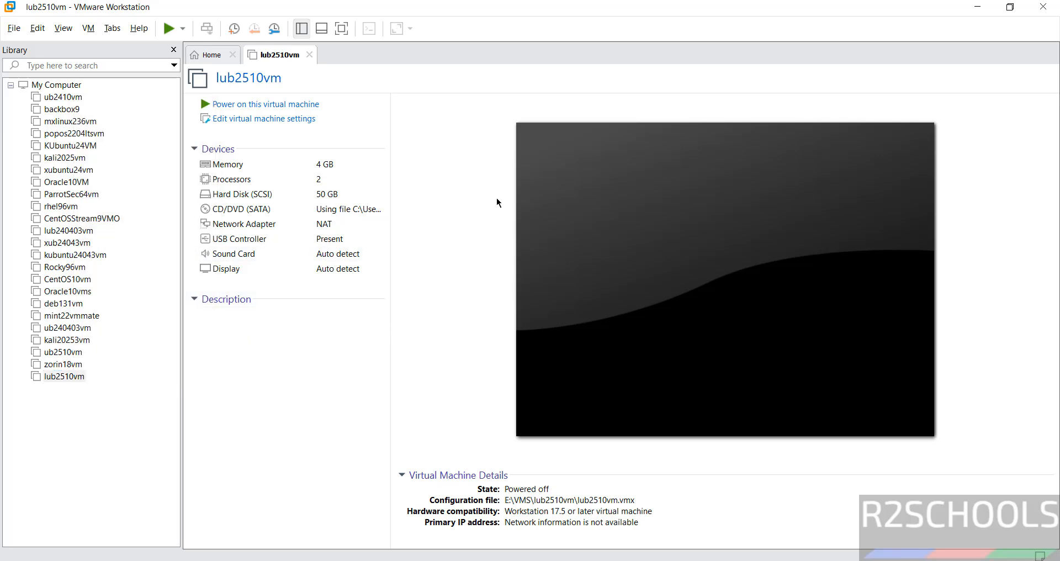
pyautogui.click(273, 110)
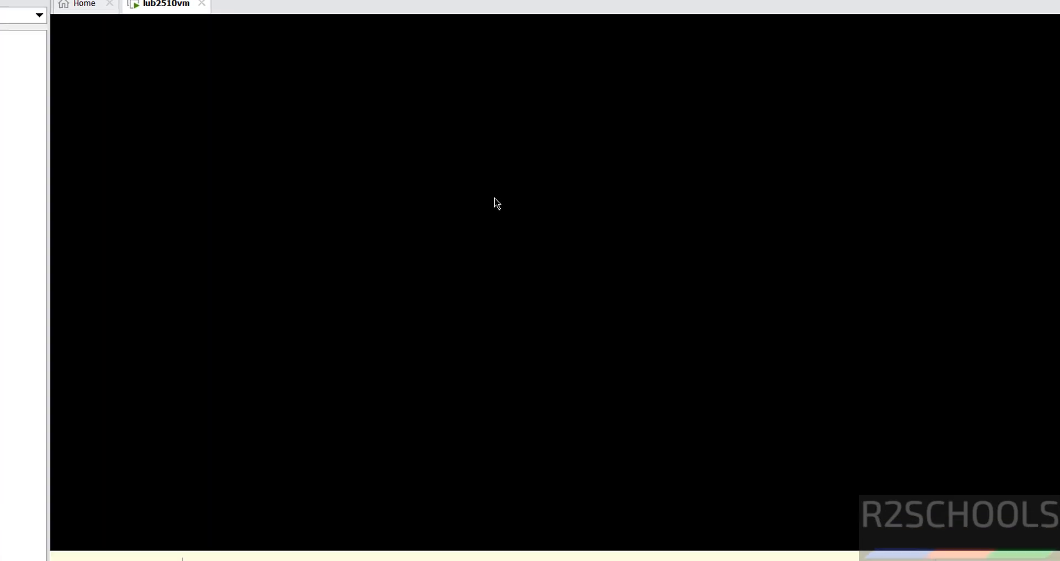
# Boot the 'Try or Install Lubuntu' GRUB entry.
pyautogui.press('Down')
pyautogui.press('Up')
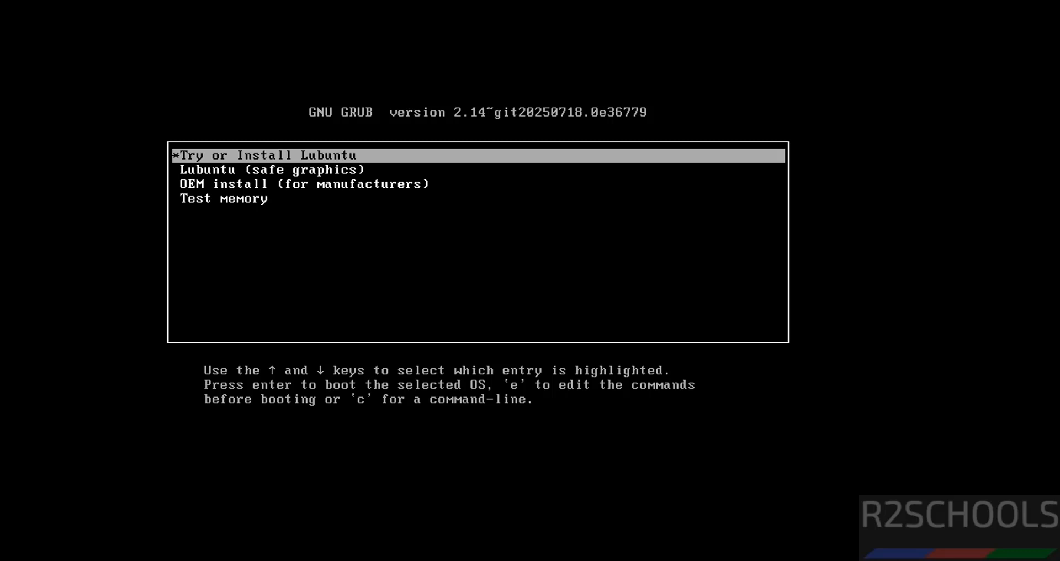
pyautogui.press('Return')
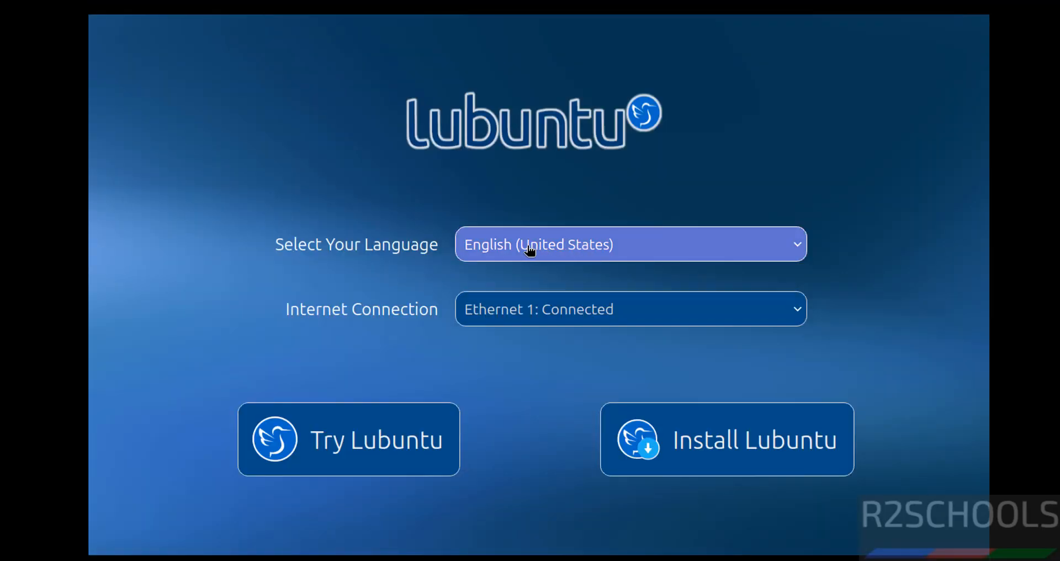
# Keep English (United States) as the language and start Install Lubuntu.
pyautogui.click(530, 248)
pyautogui.click(307, 228)
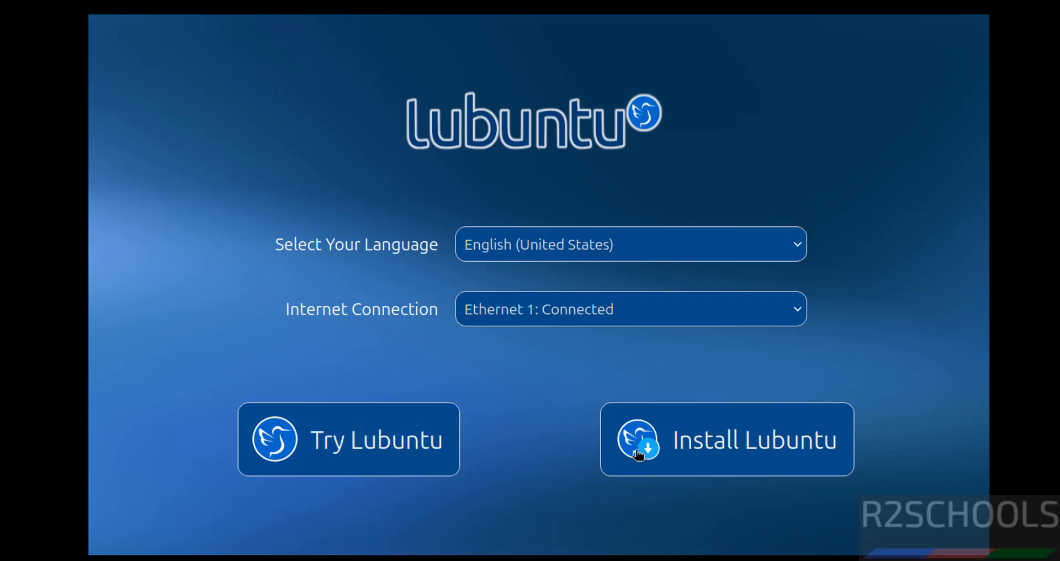
pyautogui.click(676, 450)
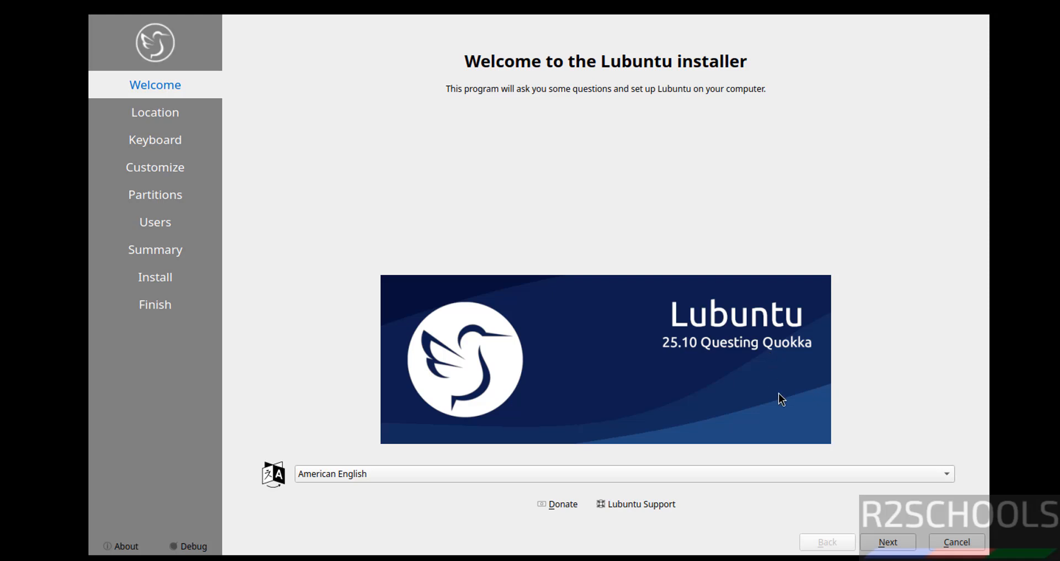
# Set the time zone to Asia/Kolkata and keep the English (US) Default keyboard layout.
pyautogui.click(883, 542)
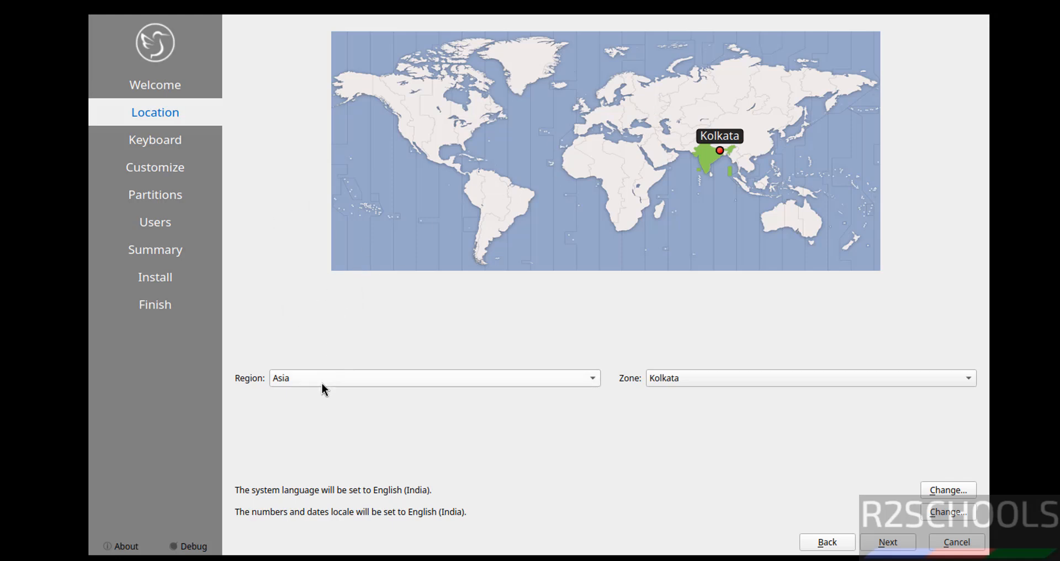
pyautogui.click(425, 129)
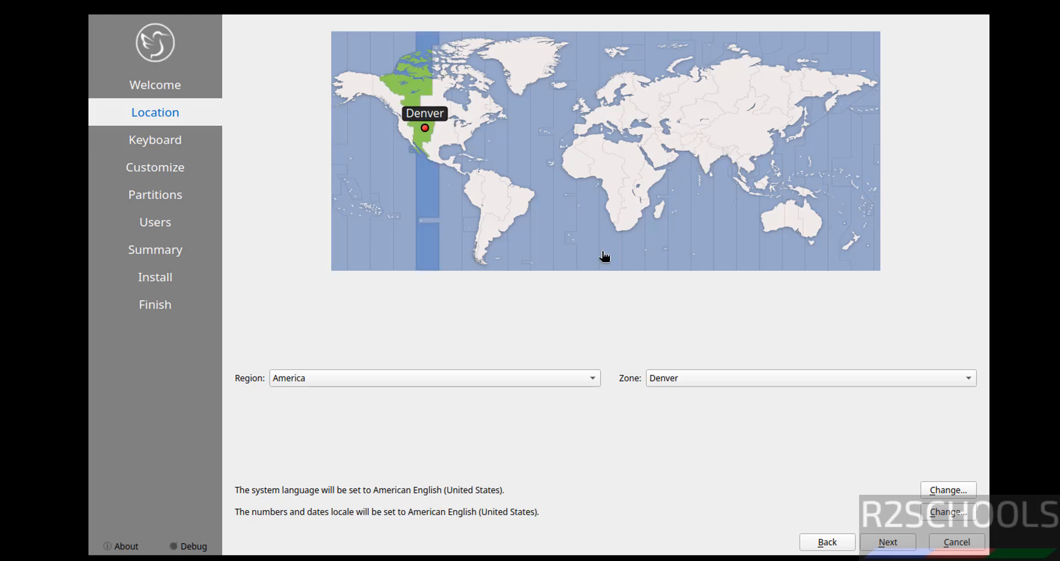
pyautogui.click(339, 378)
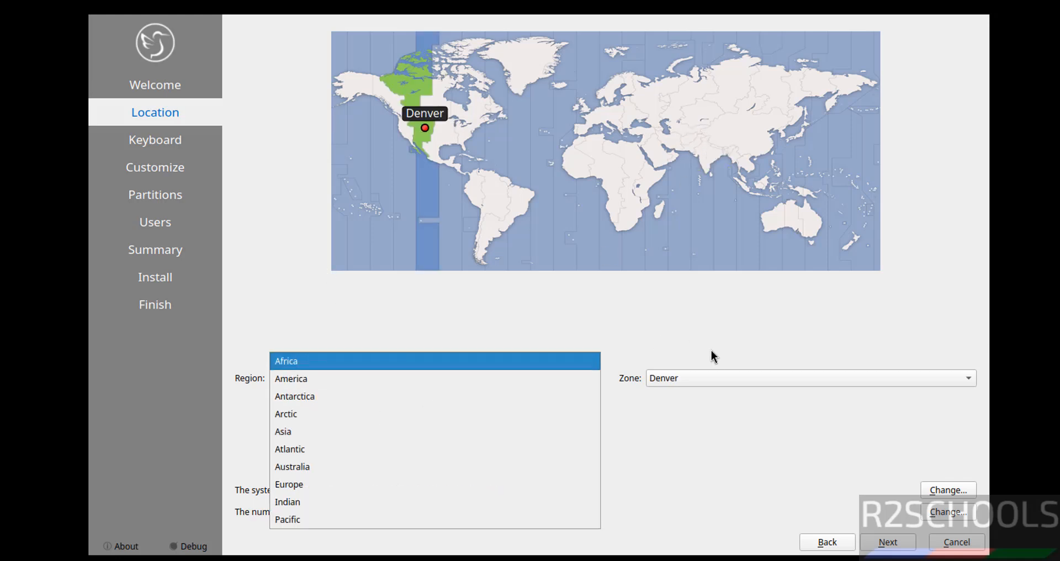
pyautogui.click(680, 333)
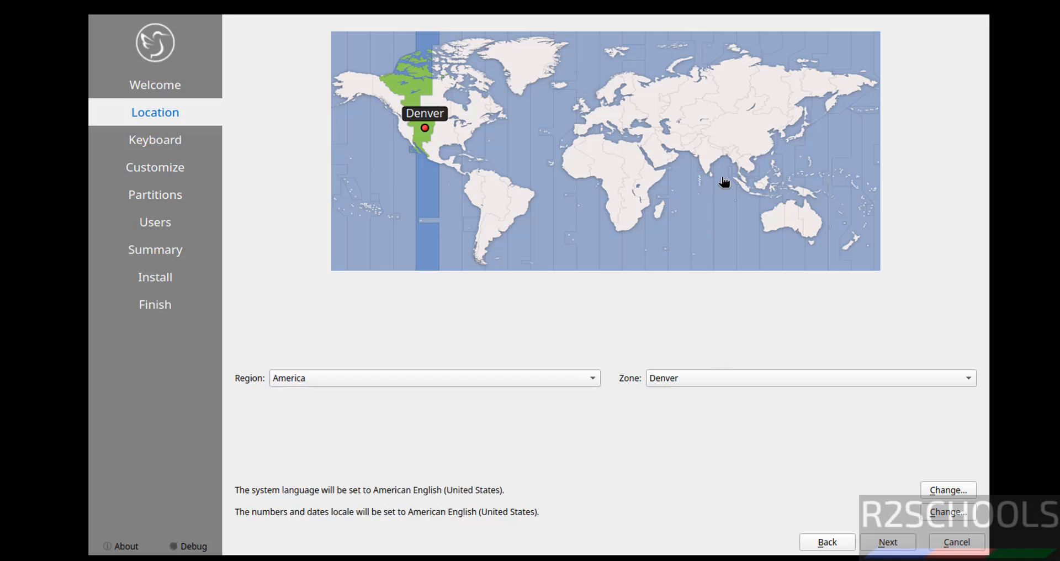
pyautogui.click(707, 153)
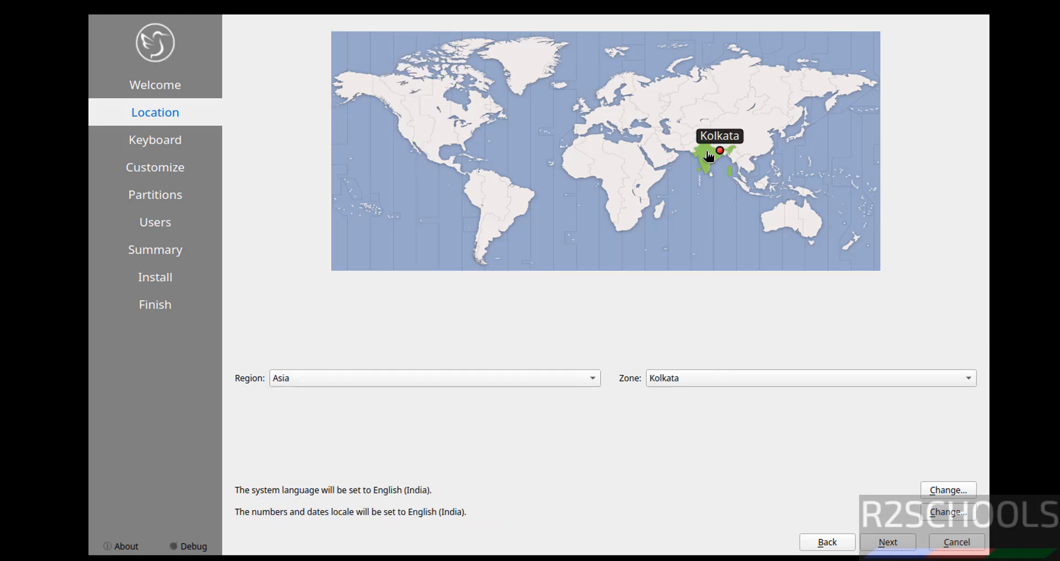
pyautogui.click(883, 541)
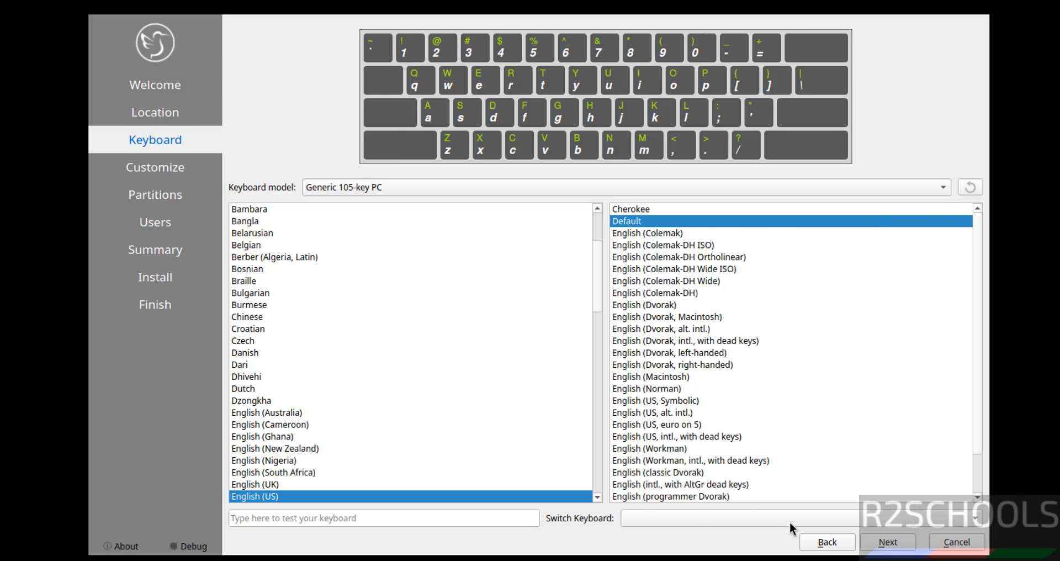
pyautogui.click(882, 544)
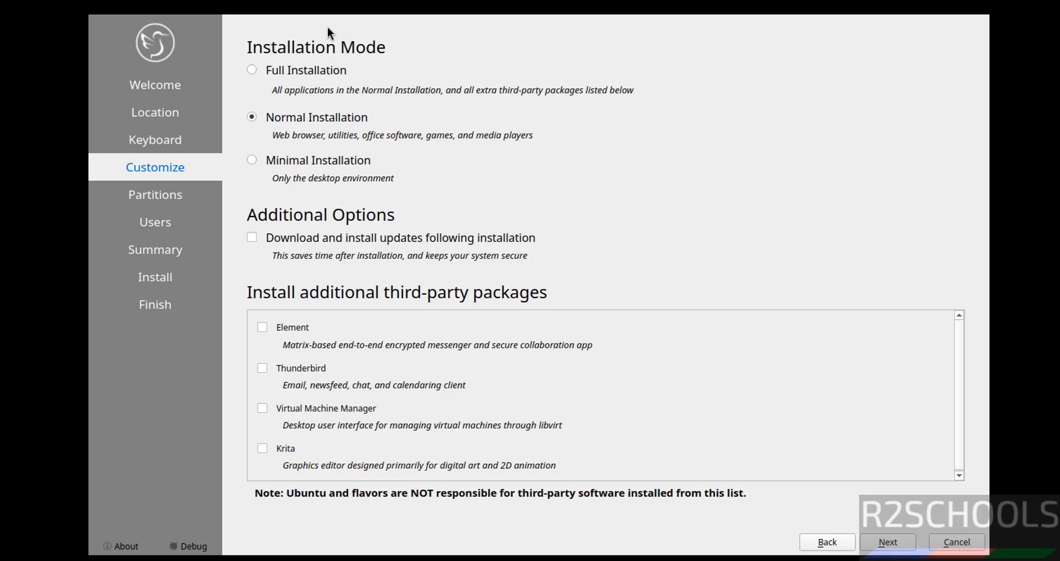
# Choose Normal Installation with downloading updates left off.
pyautogui.click(297, 70)
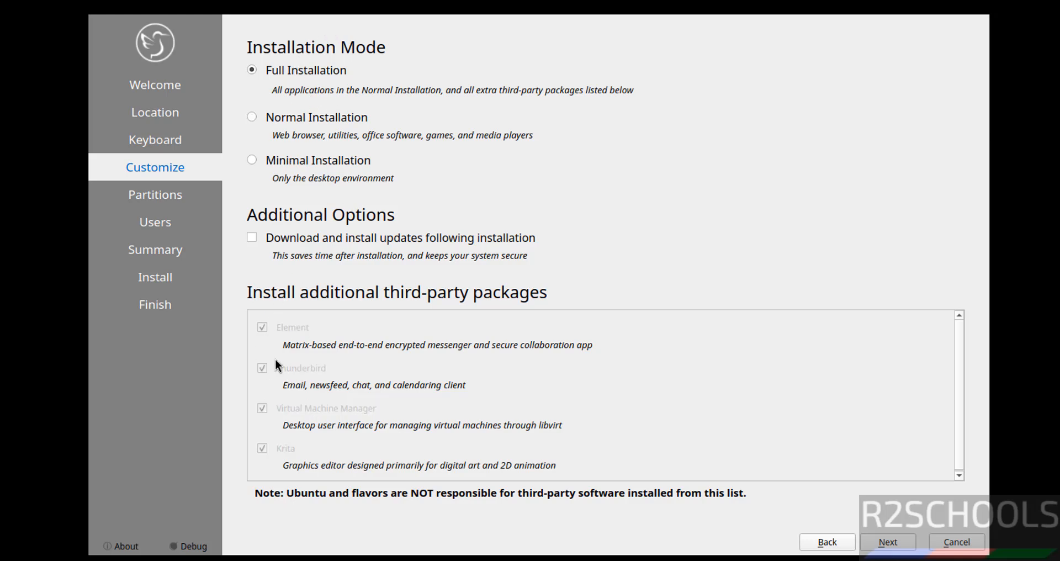
pyautogui.click(286, 120)
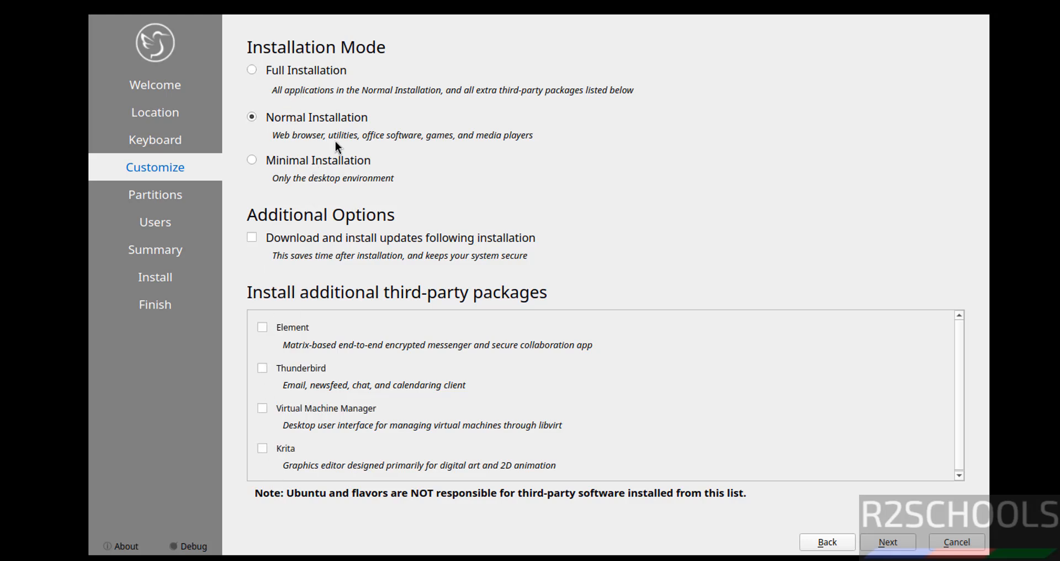
pyautogui.click(318, 160)
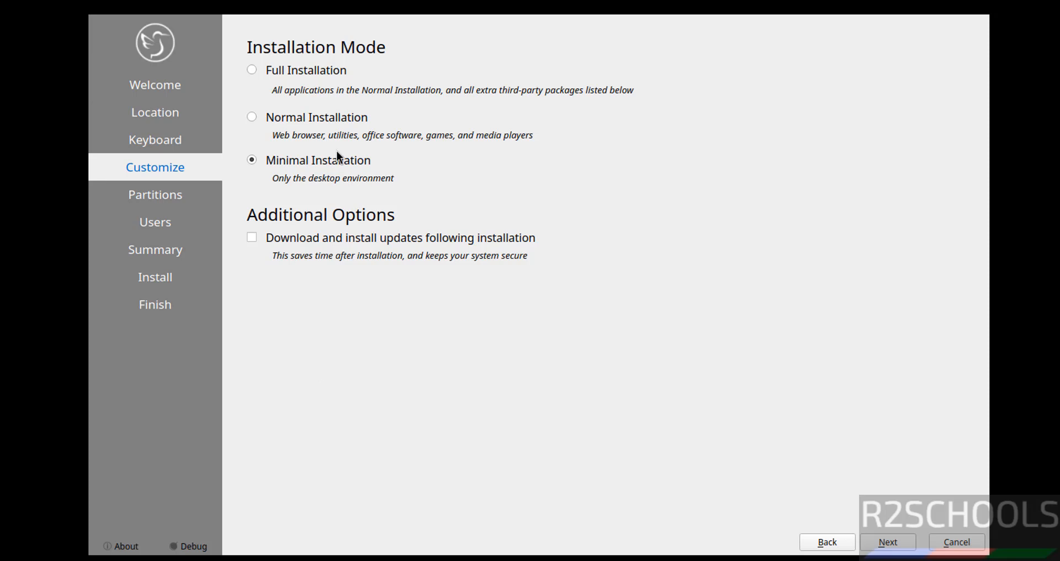
pyautogui.click(314, 117)
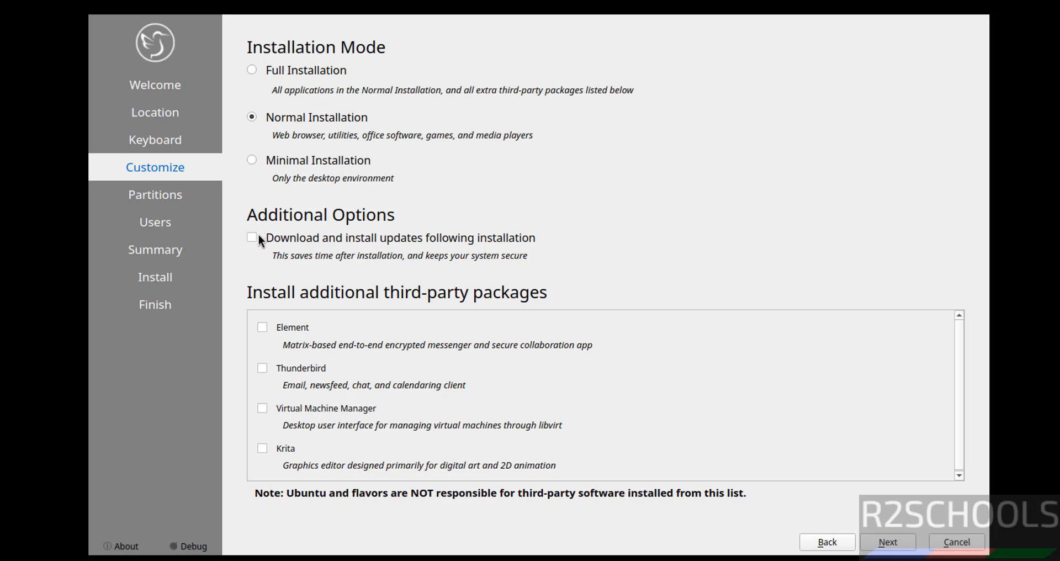
pyautogui.click(416, 242)
pyautogui.click(416, 242)
# Select Erase disk to use the whole 50 GB disk for Lubuntu.
pyautogui.click(887, 541)
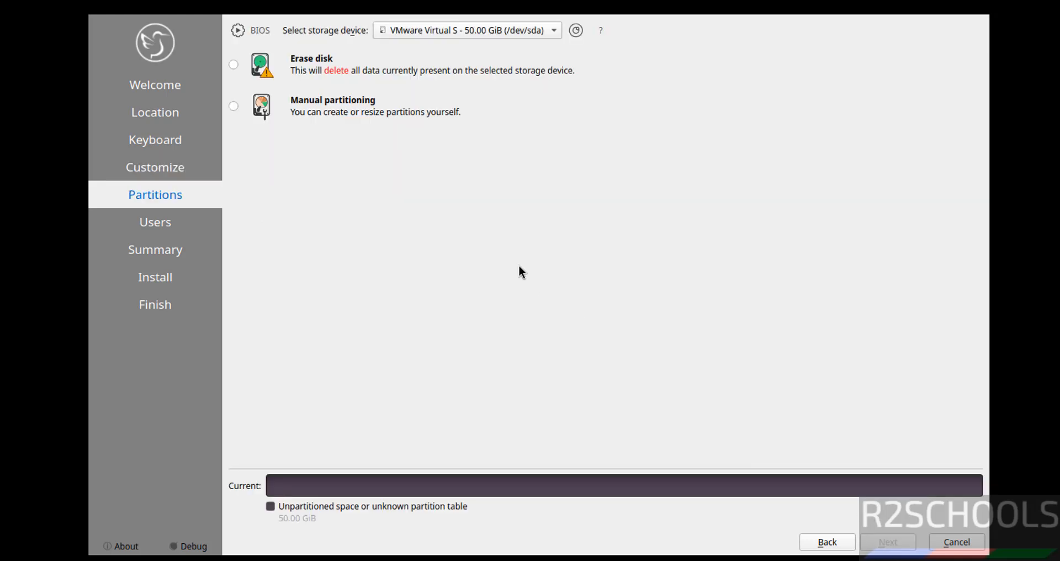
pyautogui.click(297, 71)
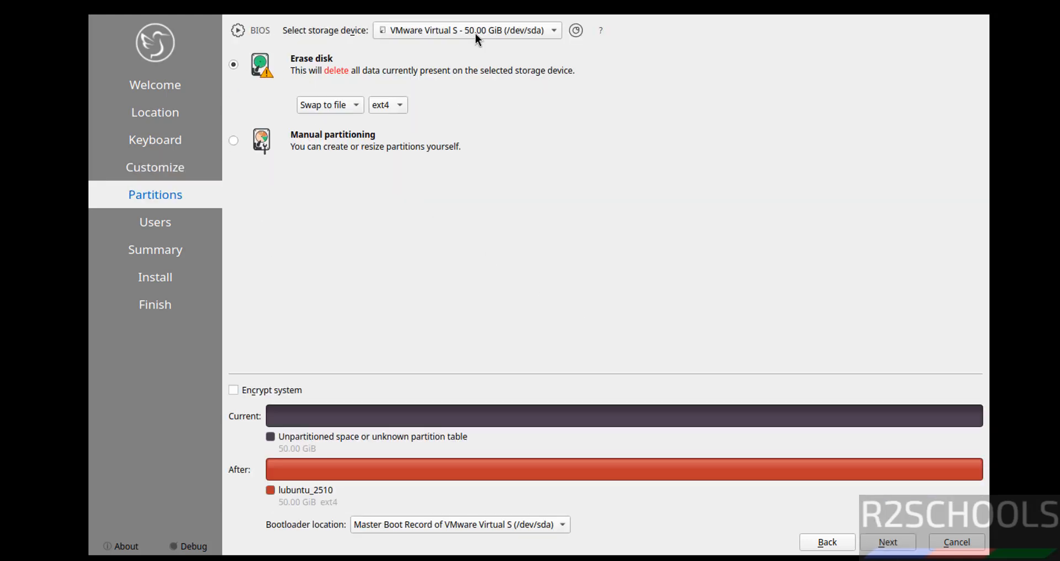
pyautogui.click(900, 549)
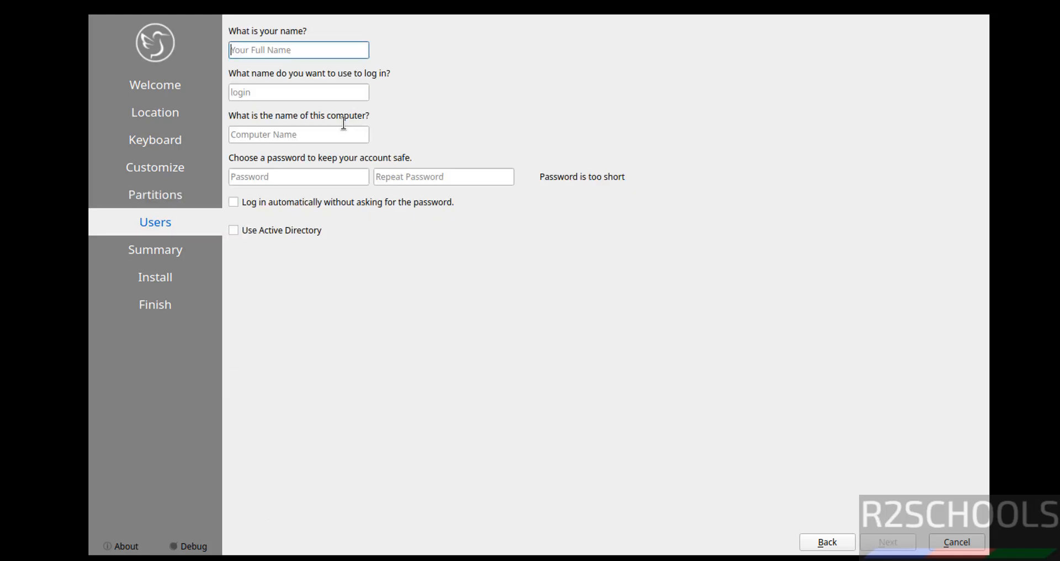
# Enter the user's name and set the computer name to lub2510vm.
pyautogui.write('r2s')
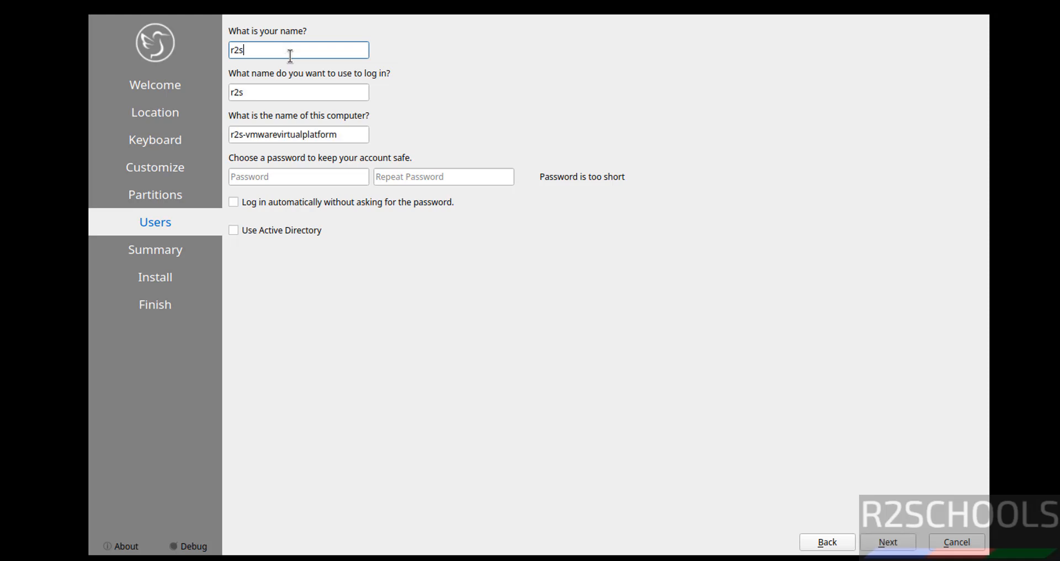
pyautogui.write('chools')
pyautogui.press('Tab')
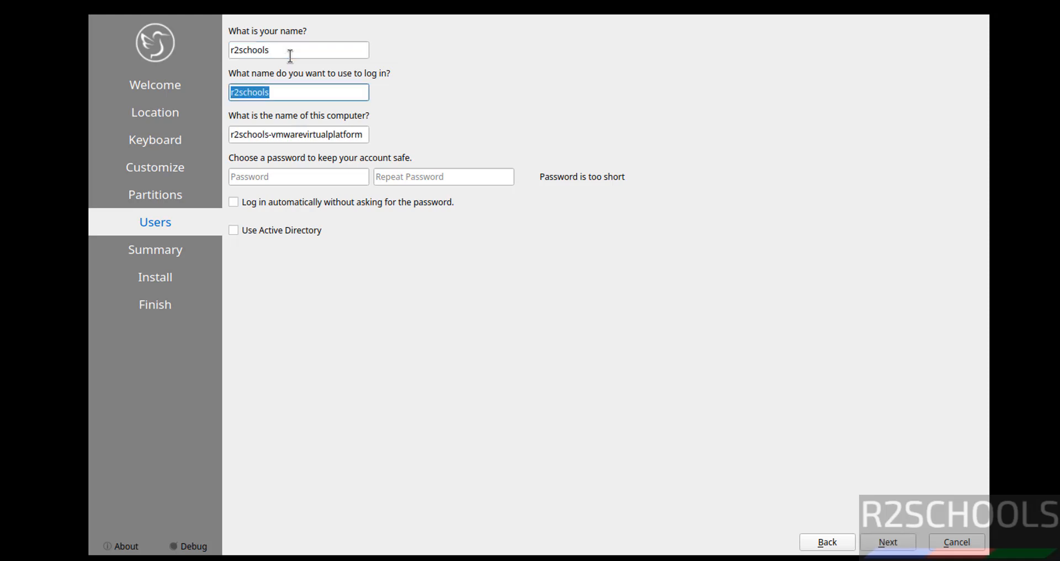
pyautogui.press('Tab')
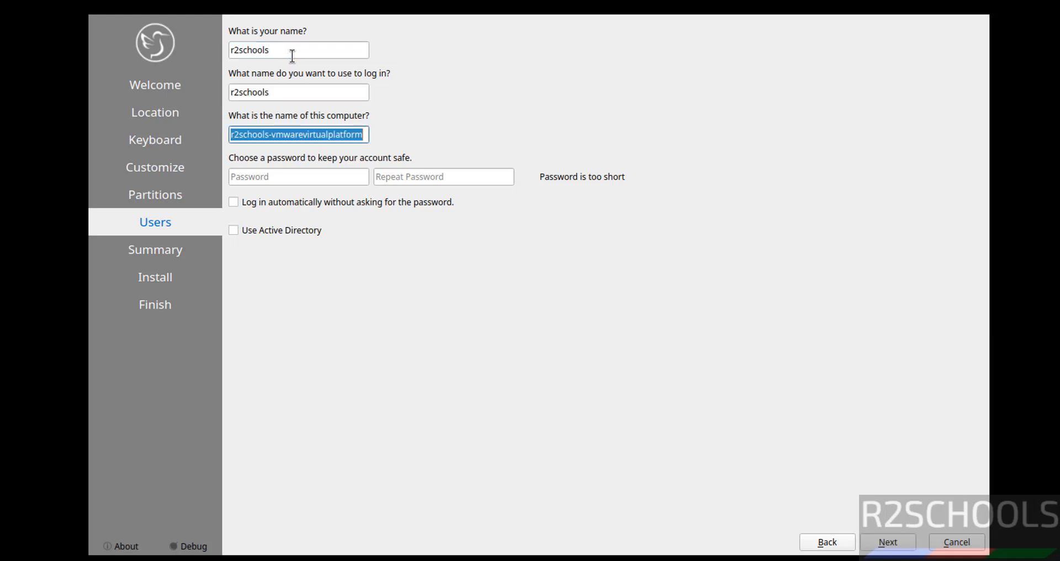
pyautogui.write('l')
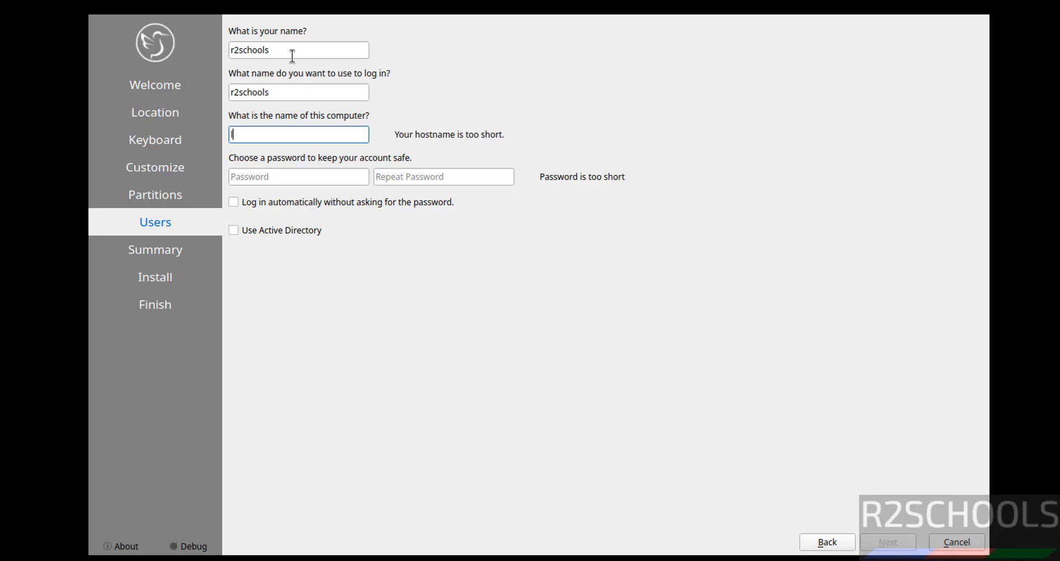
pyautogui.write('ub2510vm')
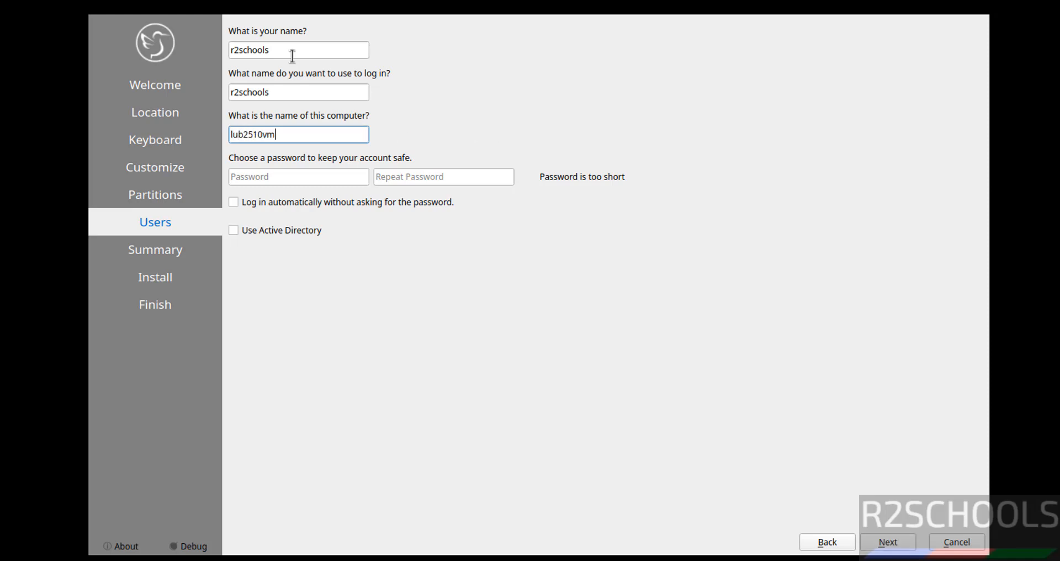
pyautogui.press('Tab')
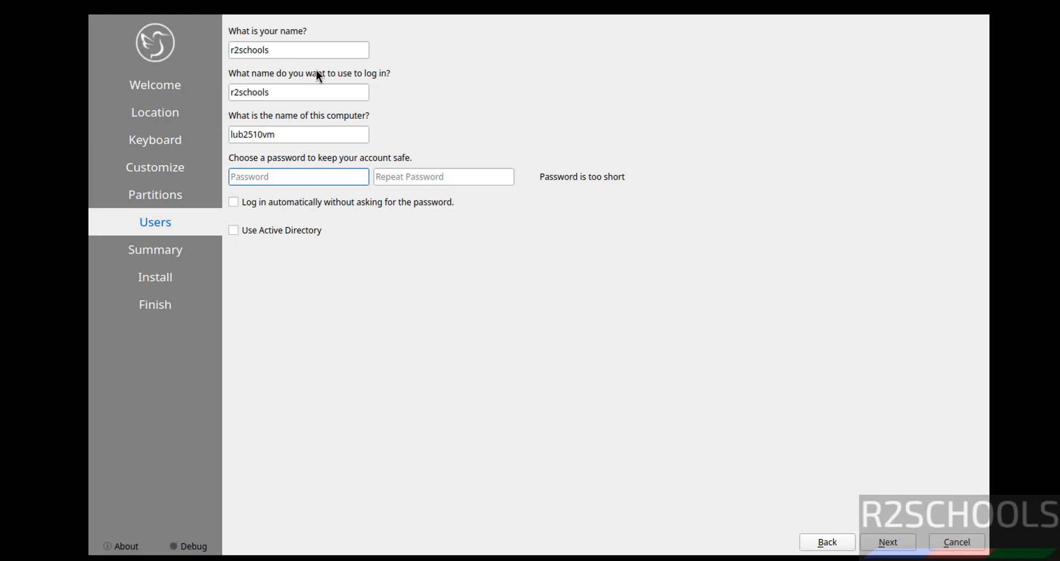
# Enter and confirm the account password, leaving Use Active Directory off.
pyautogui.write('Admin@123')
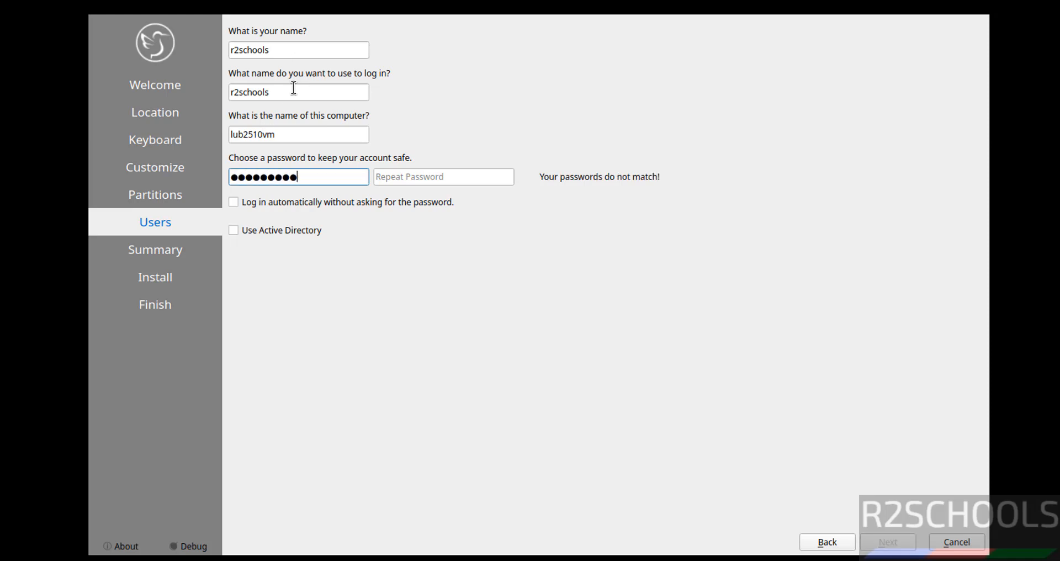
pyautogui.press('Tab')
pyautogui.write('Admin@123')
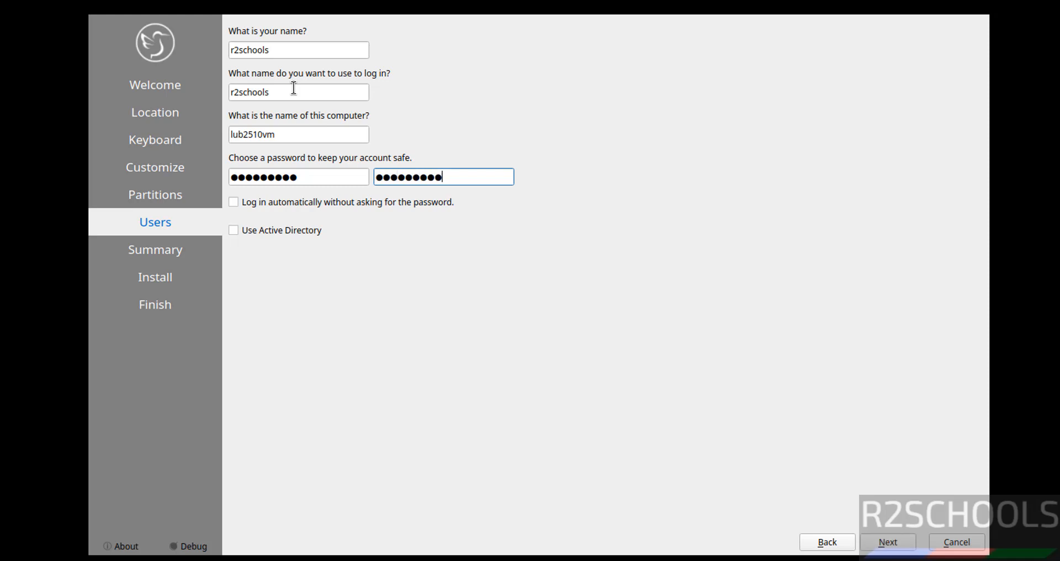
pyautogui.press('Tab')
pyautogui.press('Tab')
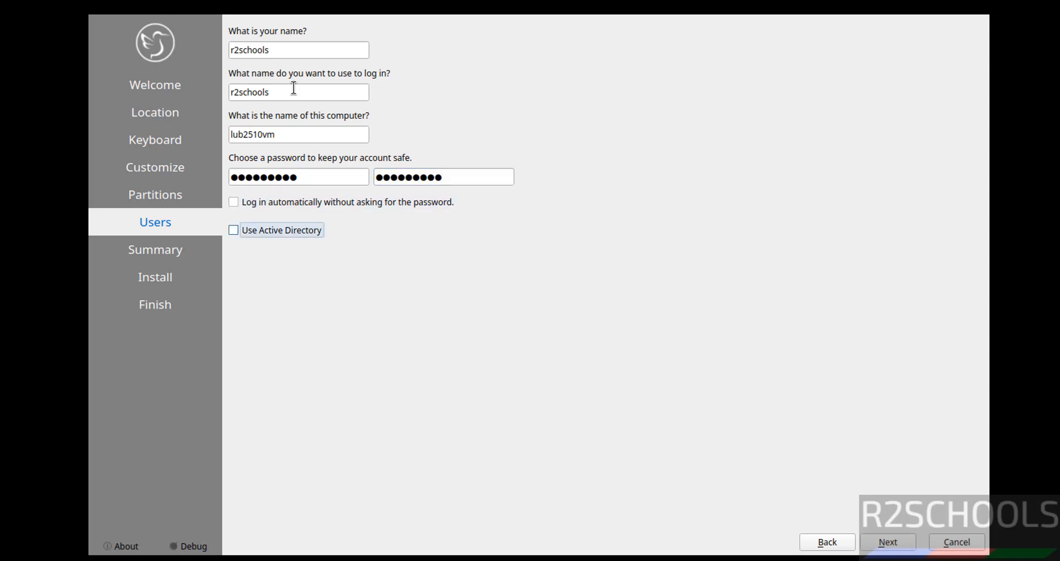
pyautogui.click(290, 235)
pyautogui.click(290, 235)
pyautogui.click(886, 546)
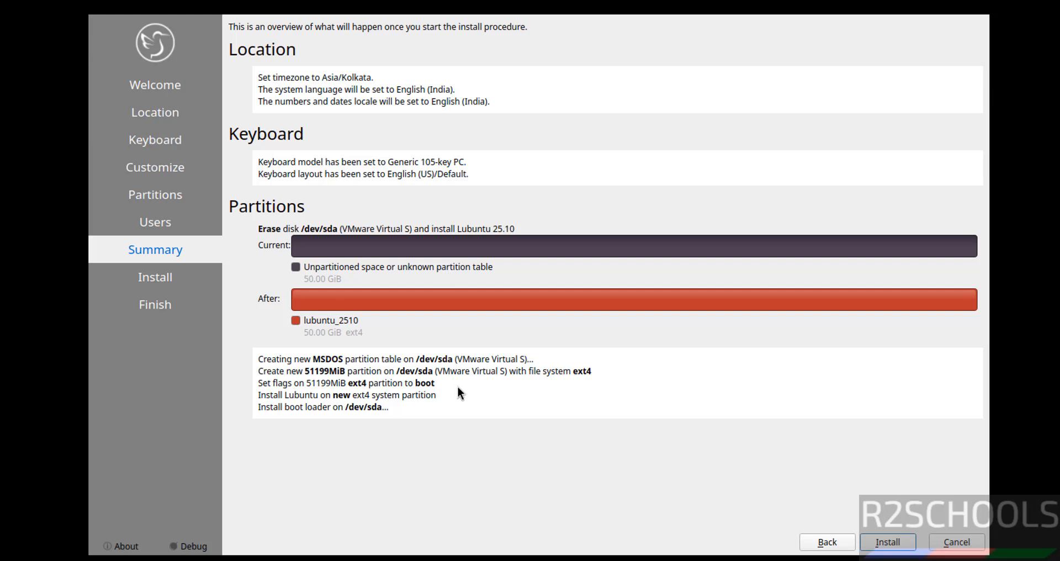
# Start installing Lubuntu 25.10 on the erased 50 GiB disk, confirming with Install Now.
pyautogui.click(888, 541)
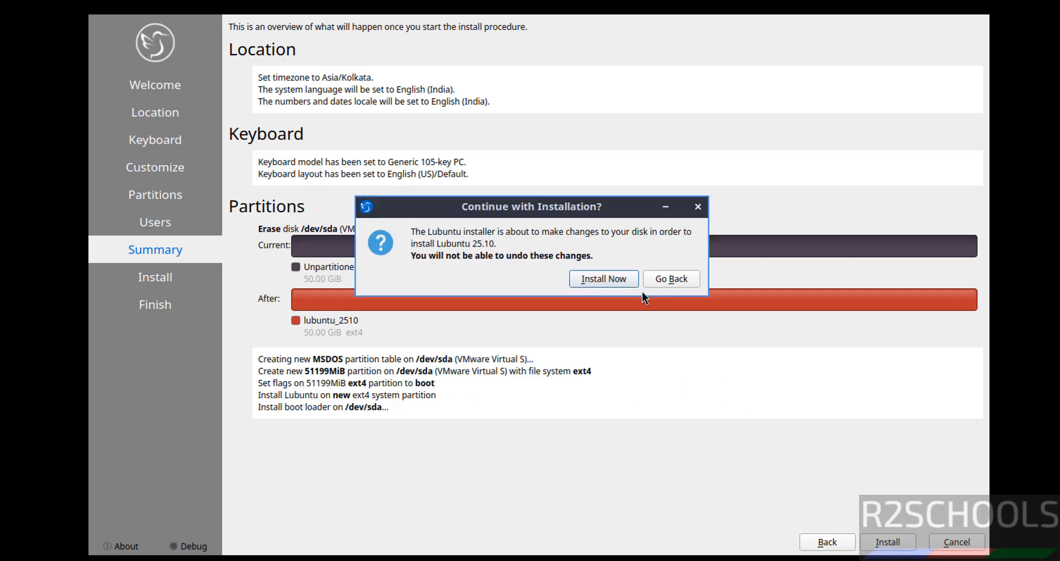
pyautogui.click(614, 280)
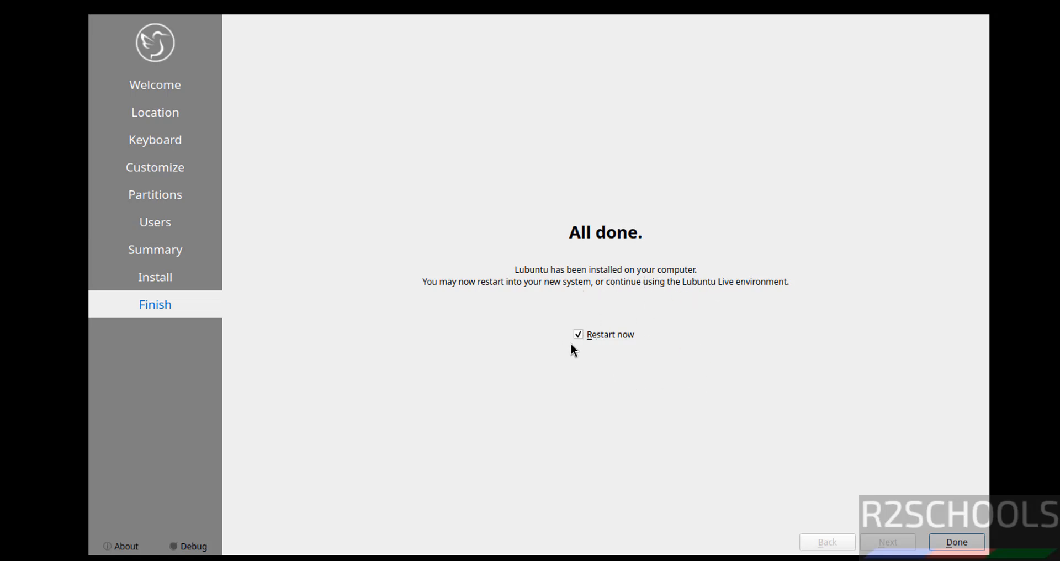
# Finish the installer to reboot, then log in to the new system with the account password.
pyautogui.click(955, 542)
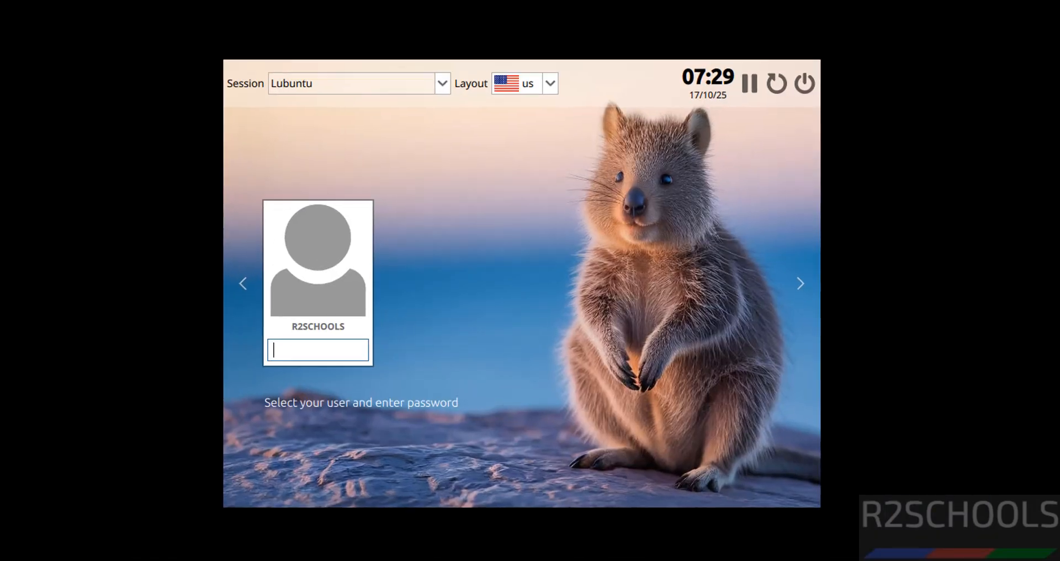
pyautogui.write('********')
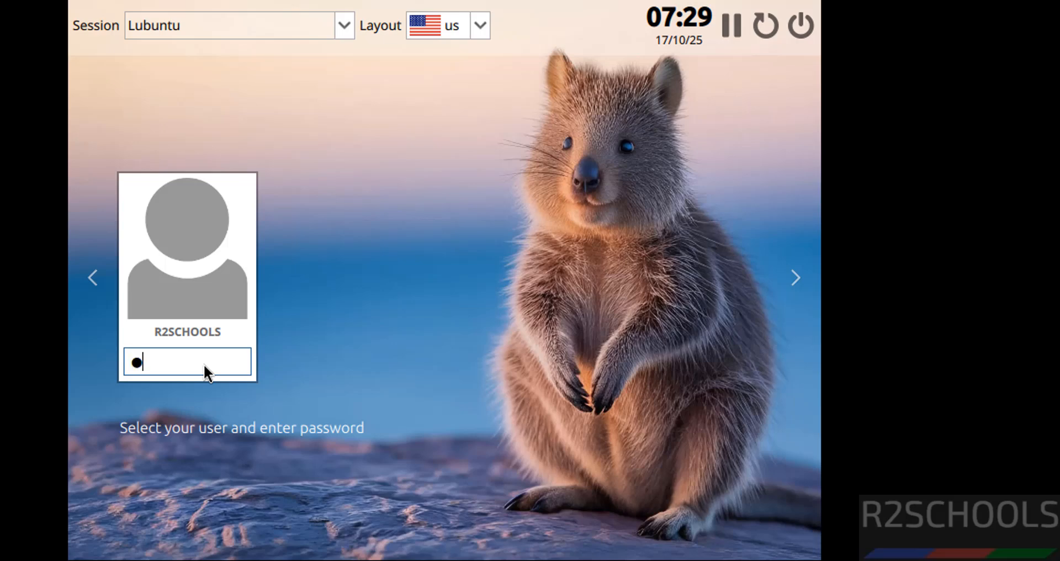
pyautogui.press('Return')
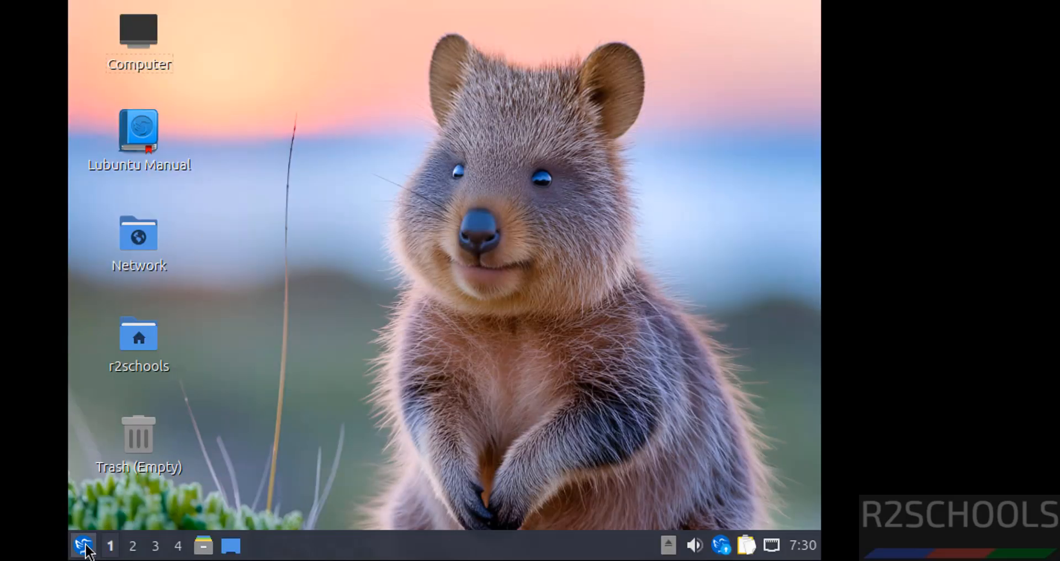
# Search the application menu for 'terminal' and launch QTerminal.
pyautogui.click(84, 546)
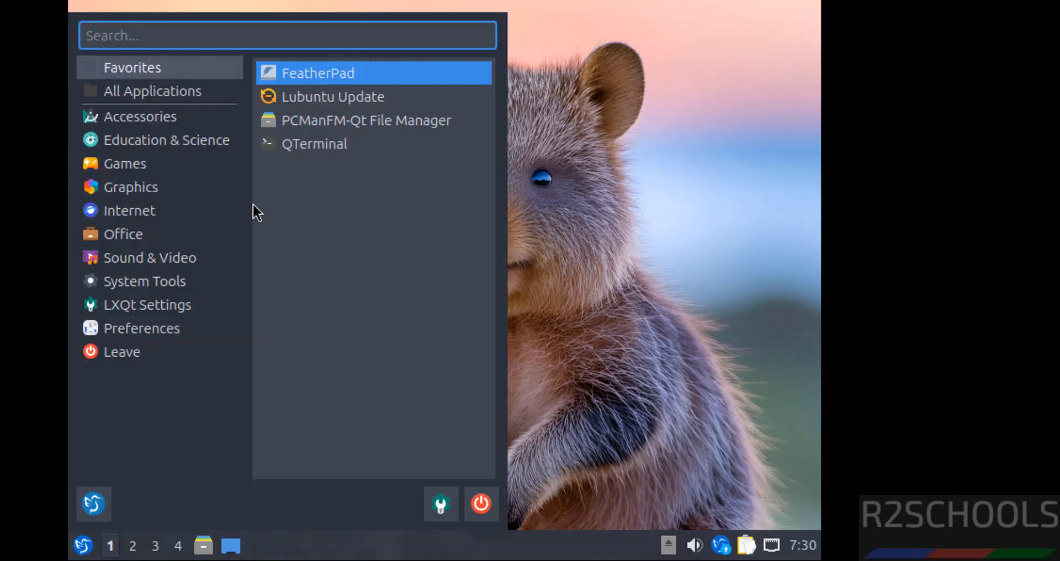
pyautogui.write('terminal')
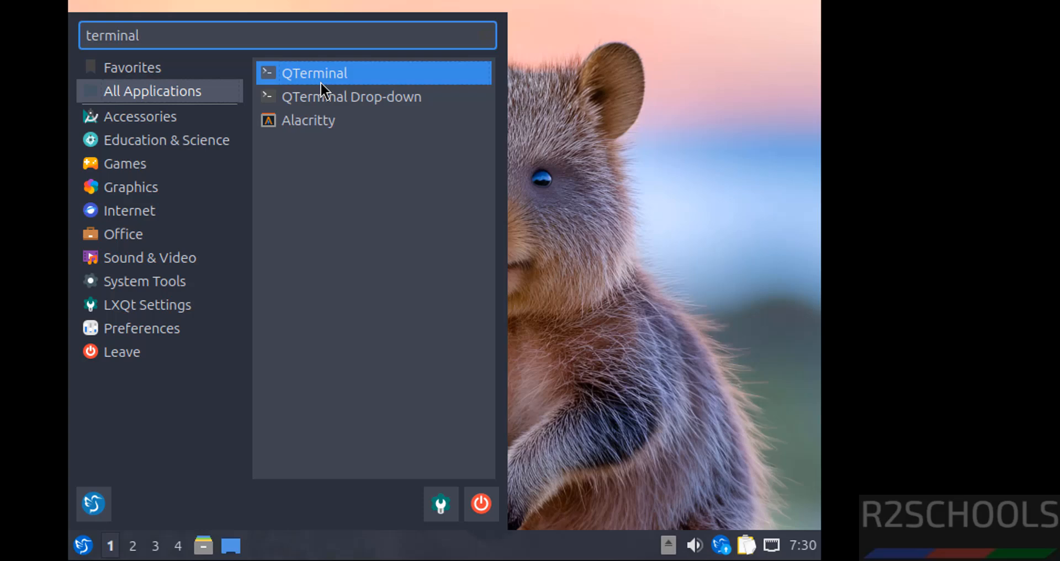
pyautogui.click(338, 75)
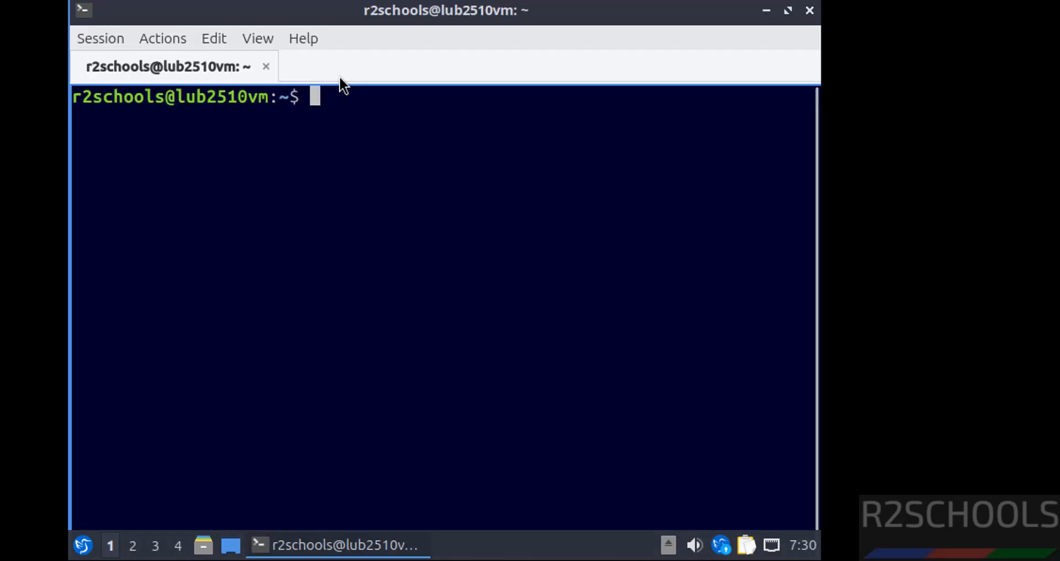
pyautogui.write('more ')
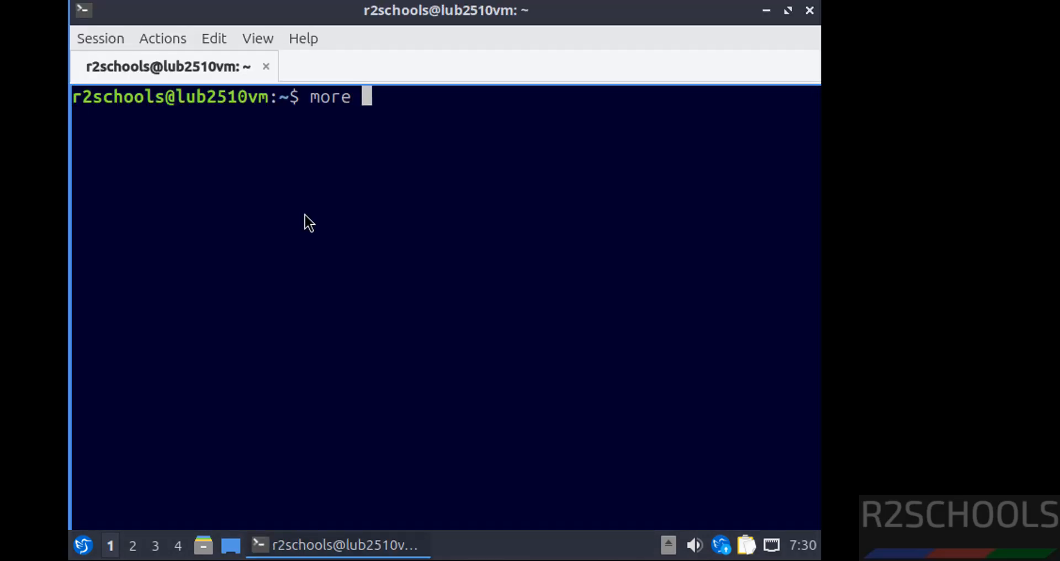
pyautogui.write('/etc/os-release')
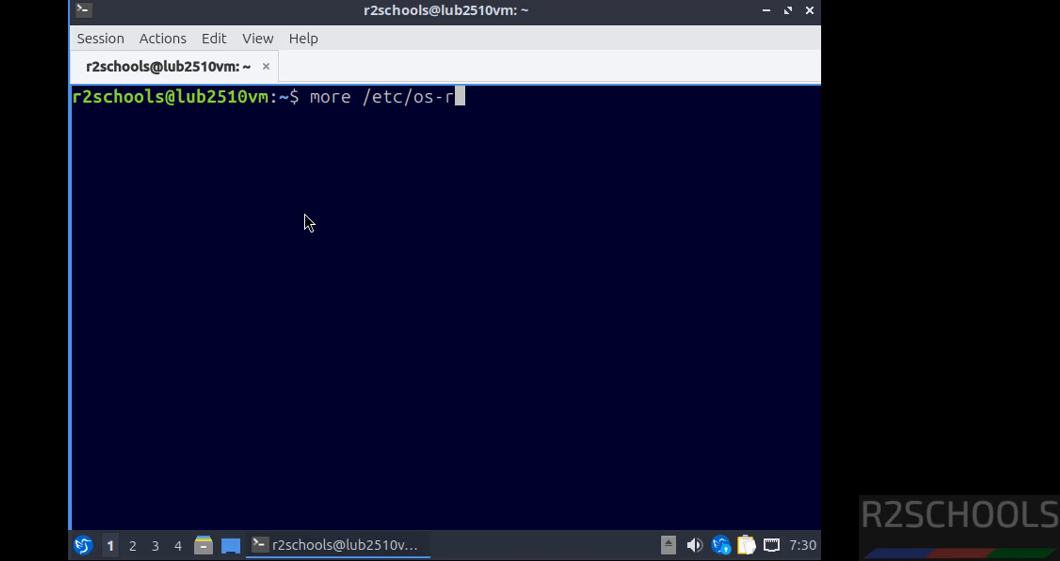
pyautogui.press('Return')
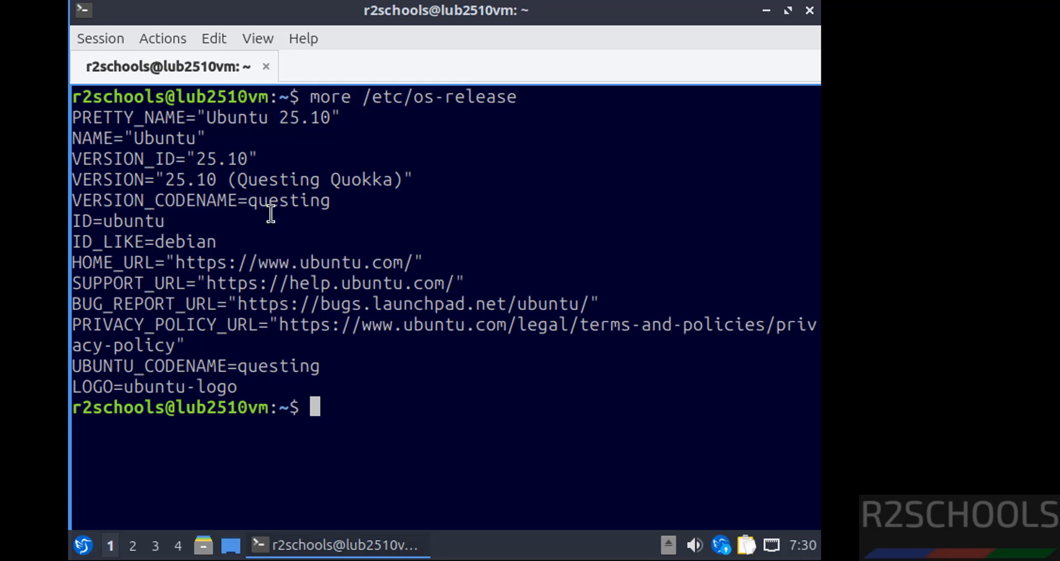
pyautogui.hotkey('ctrl', 'l')
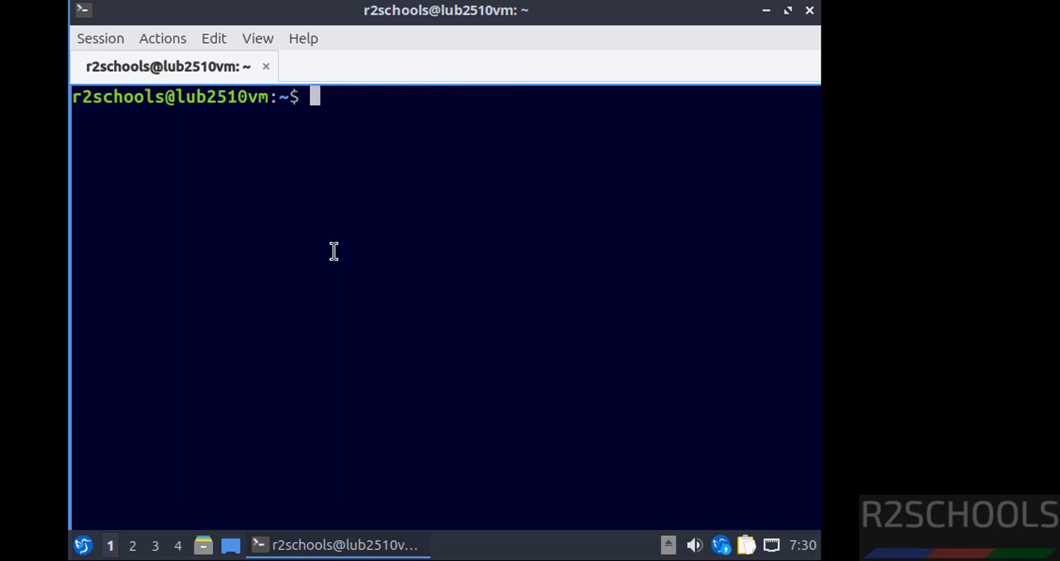
# Run sudo apt update && sudo apt upgrade, authenticate with sudo, and accept upgrading 9 packages.
pyautogui.write('sudo ')
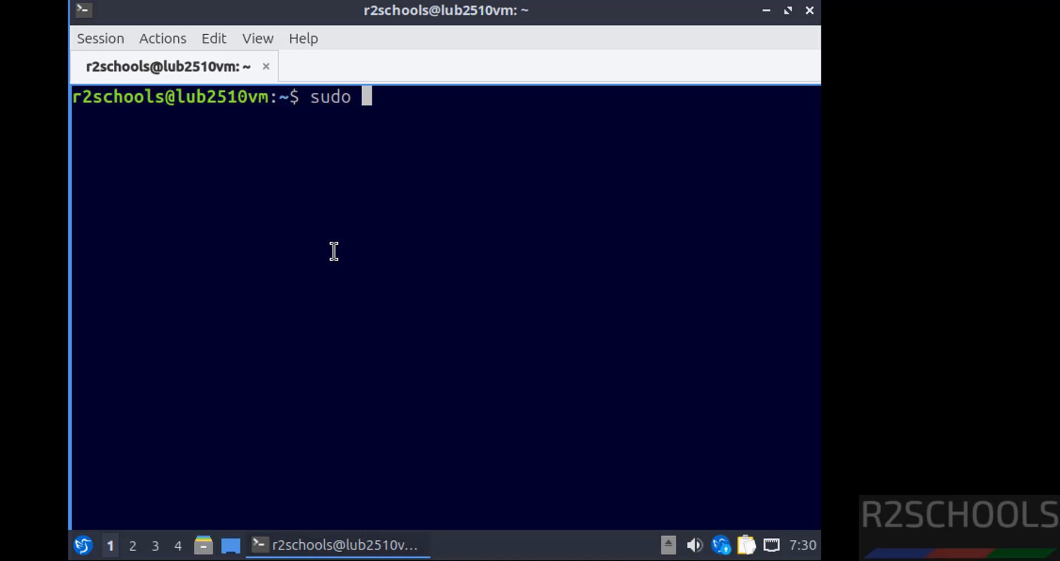
pyautogui.write('apt upd')
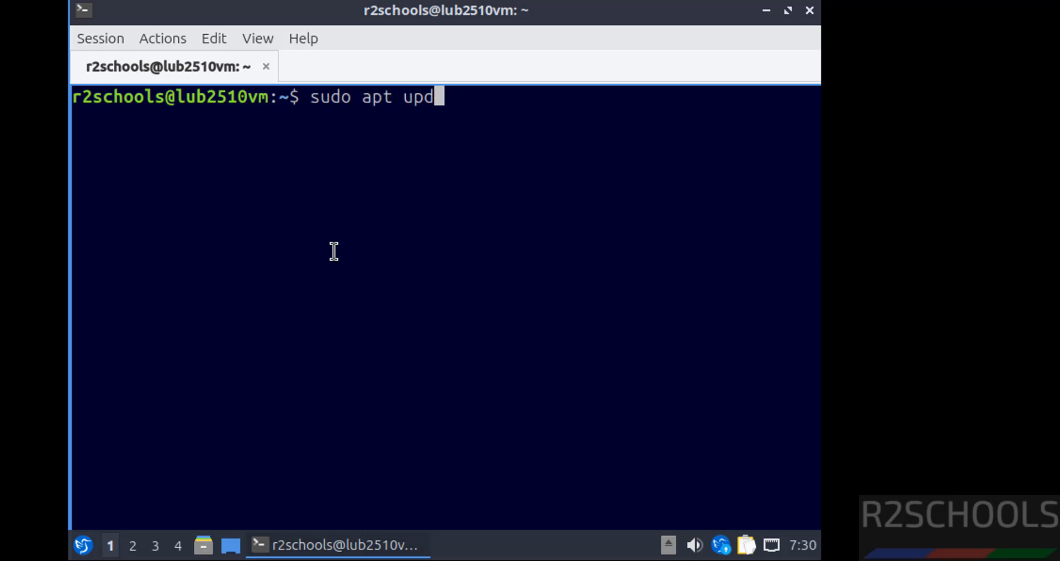
pyautogui.write('ate && sudo ap')
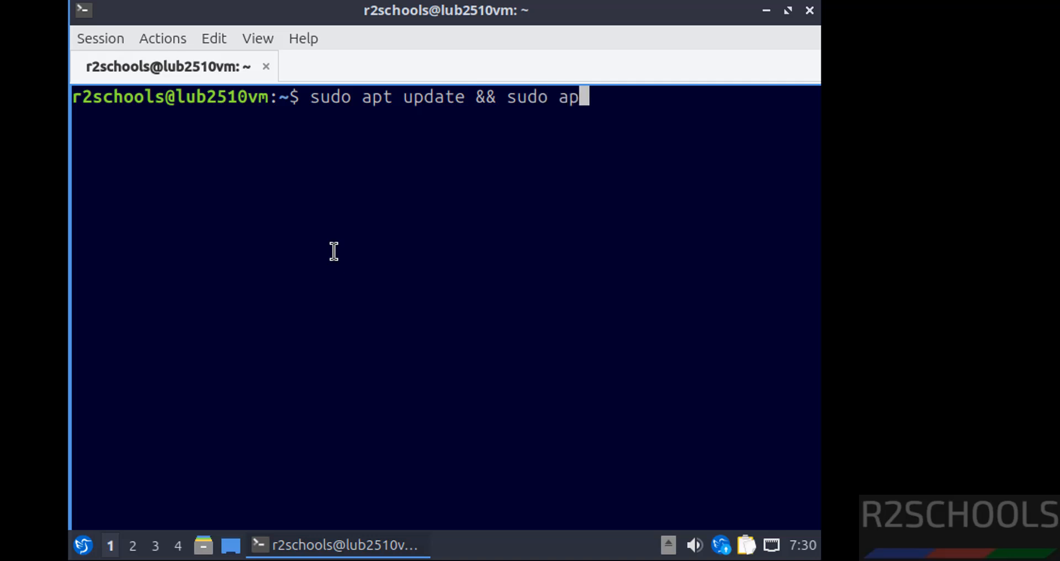
pyautogui.write('t upgrade')
pyautogui.press('Return')
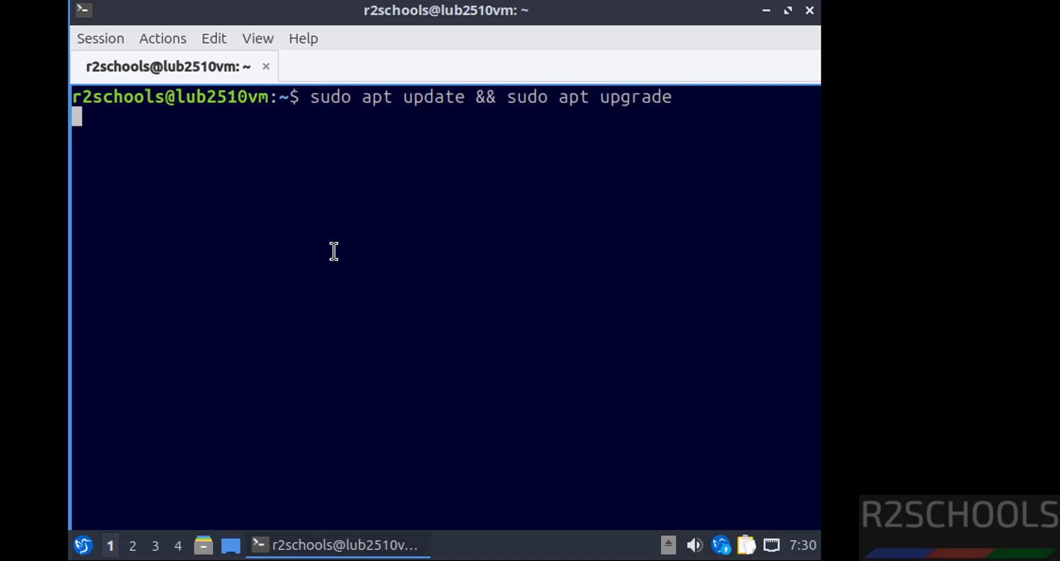
pyautogui.press('Return')
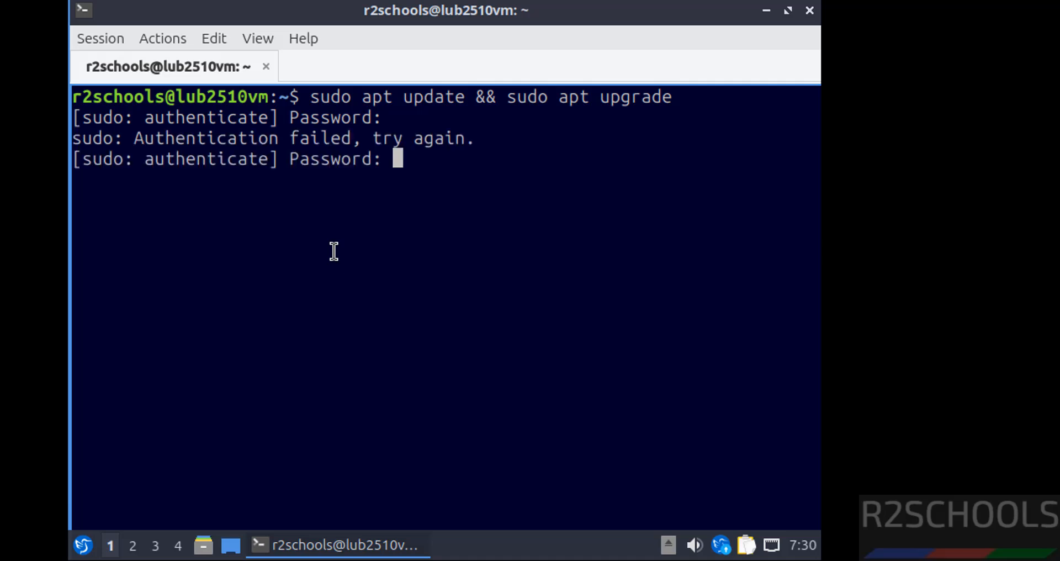
pyautogui.press('Return')
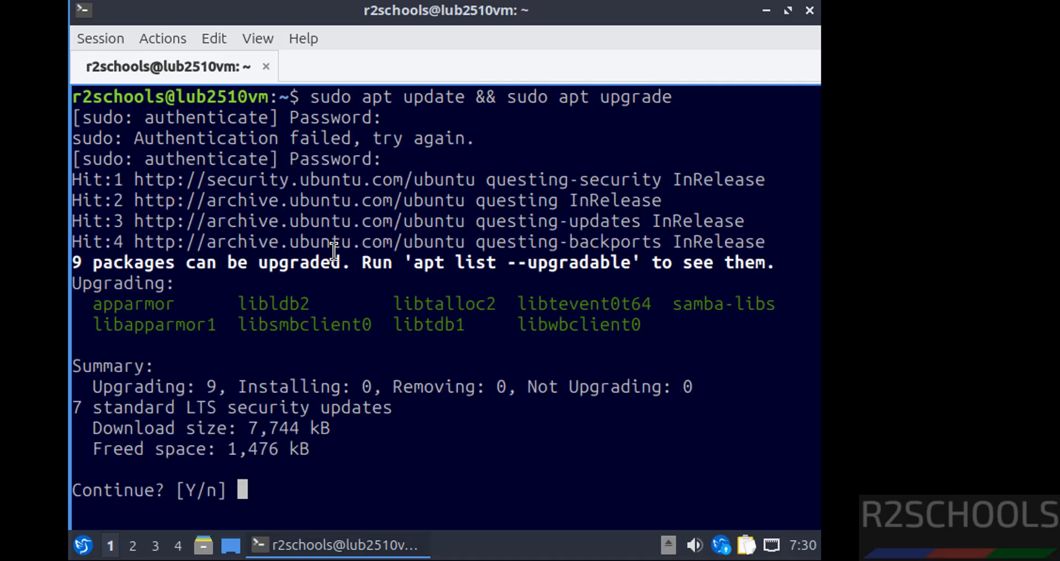
pyautogui.write('y')
pyautogui.press('Return')
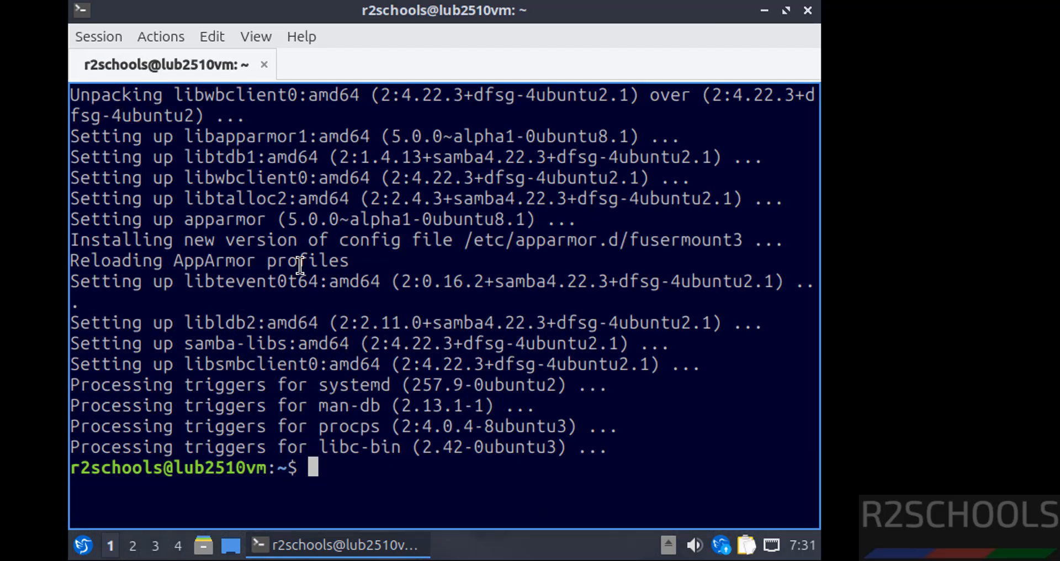
# Check the VM's IP address with ifconfig, which is not found, then with ip addr.
pyautogui.write('ifconfig')
pyautogui.press('Return')
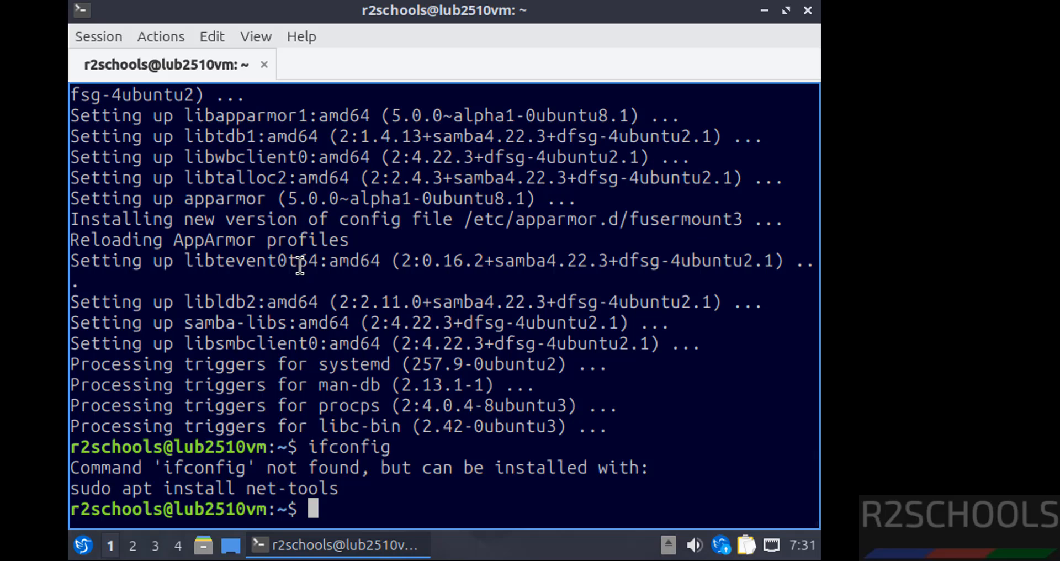
pyautogui.write('ip addr')
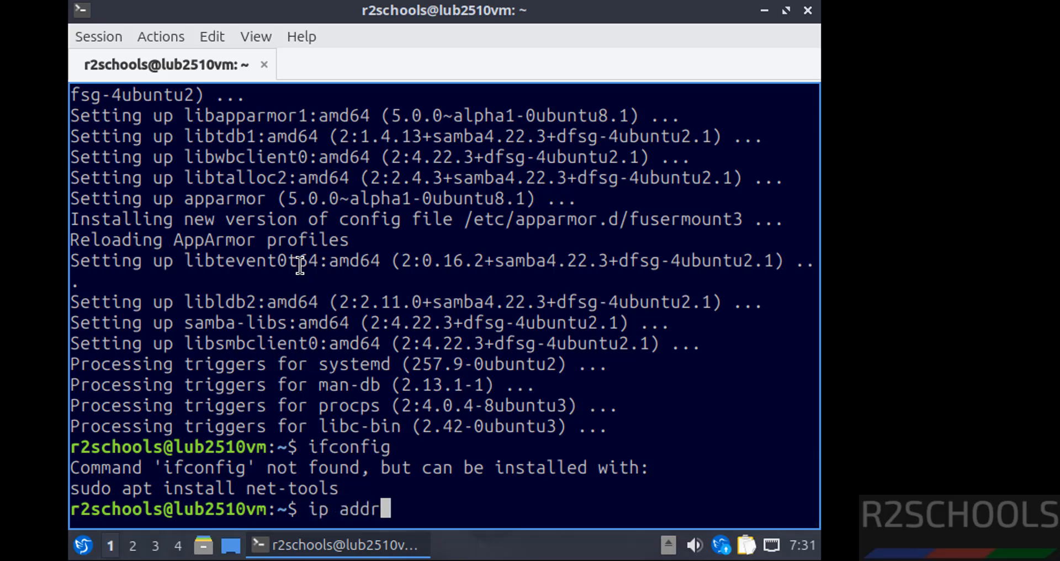
pyautogui.press('Return')
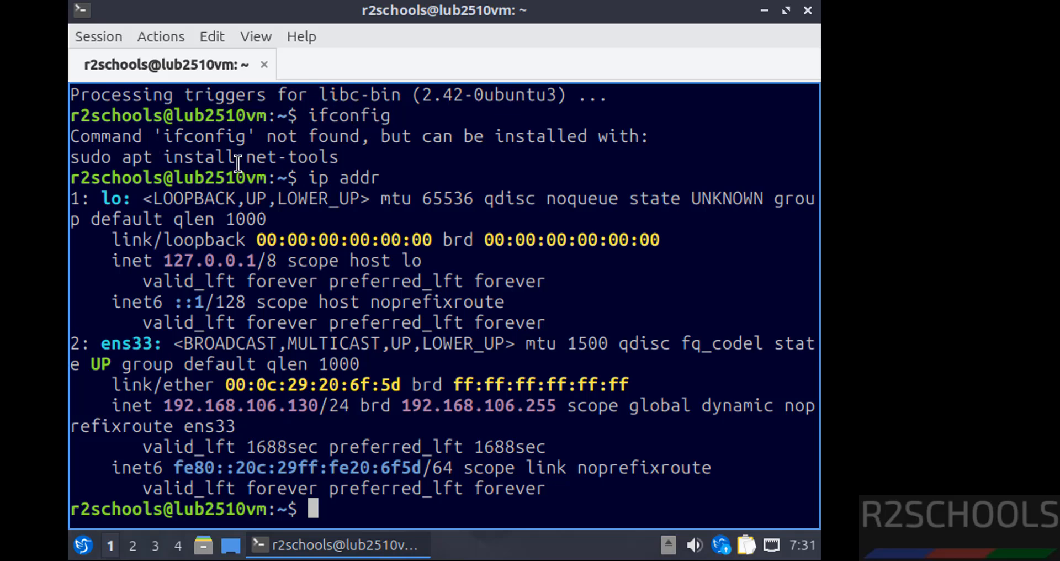
# Install net-tools with sudo apt and rerun ifconfig to show ens33 at 192.168.106.130.
pyautogui.write('sudo ')
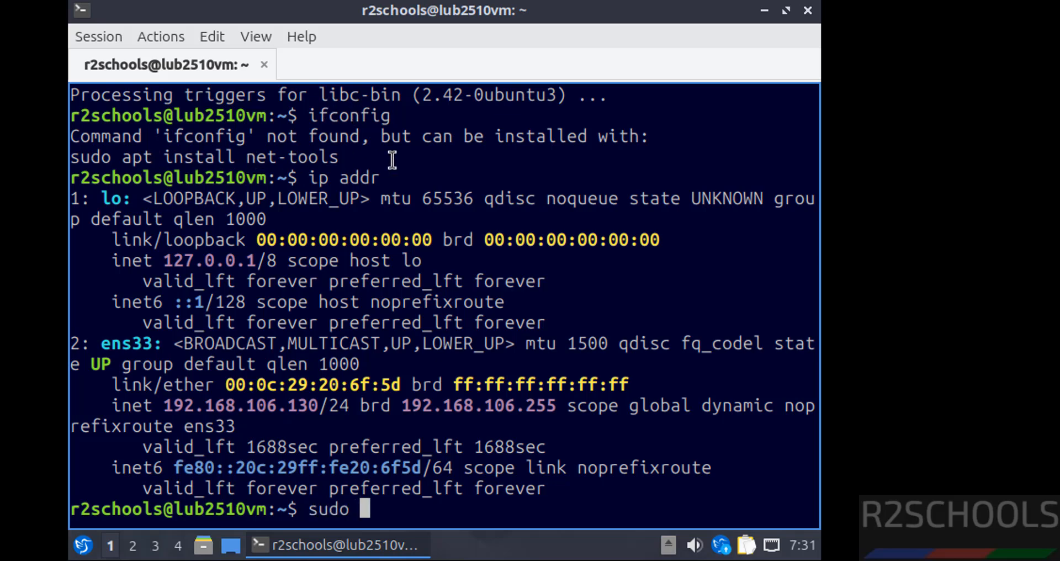
pyautogui.write('apt install net-tools')
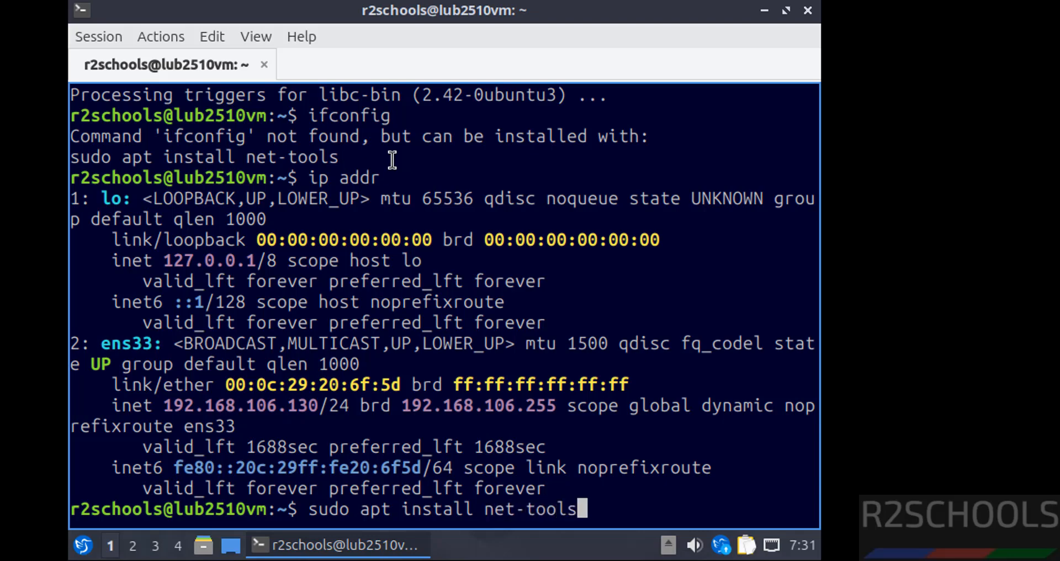
pyautogui.press('Return')
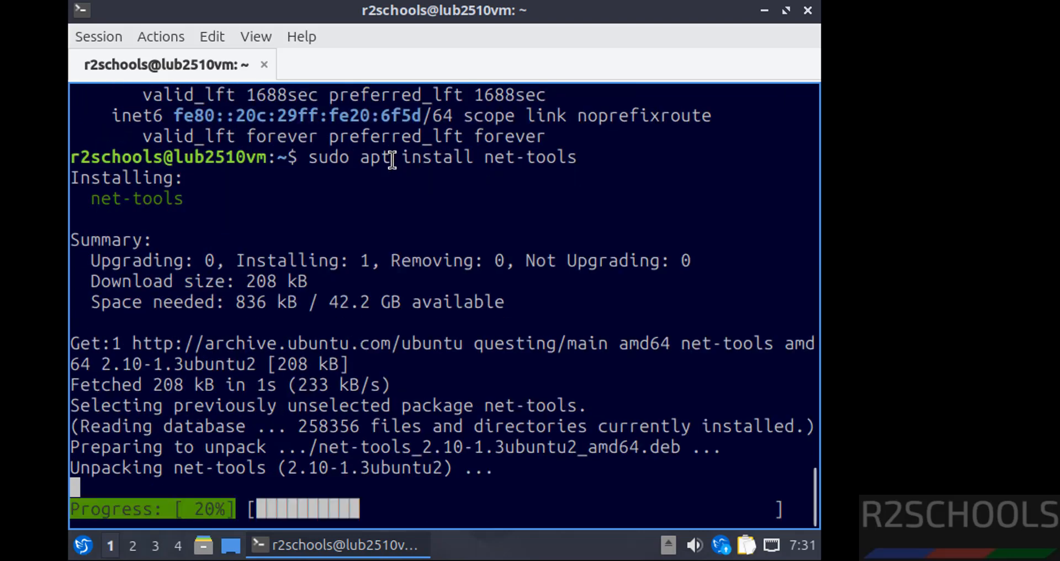
pyautogui.write('ifconfig')
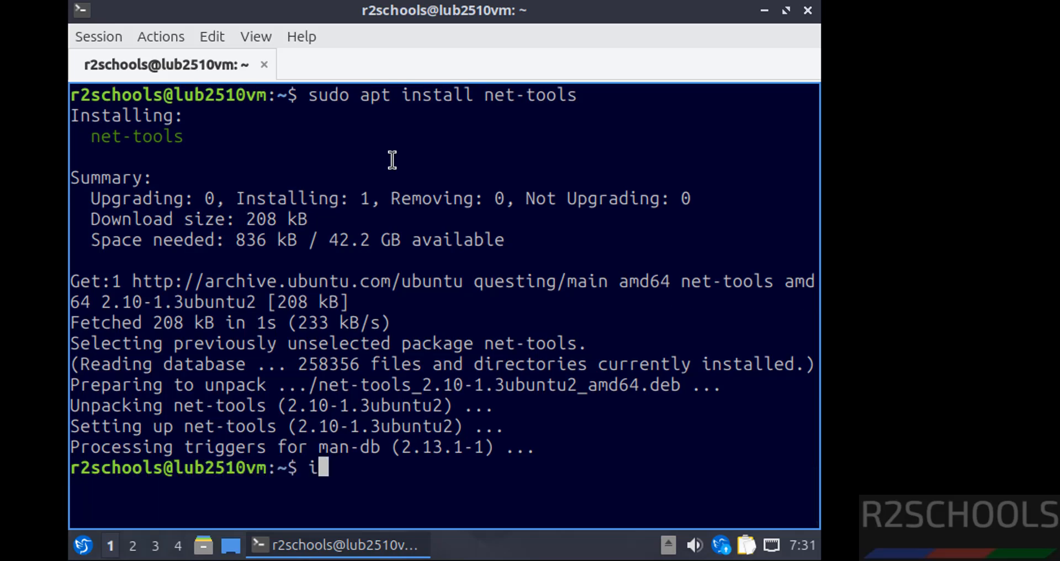
pyautogui.press('Return')
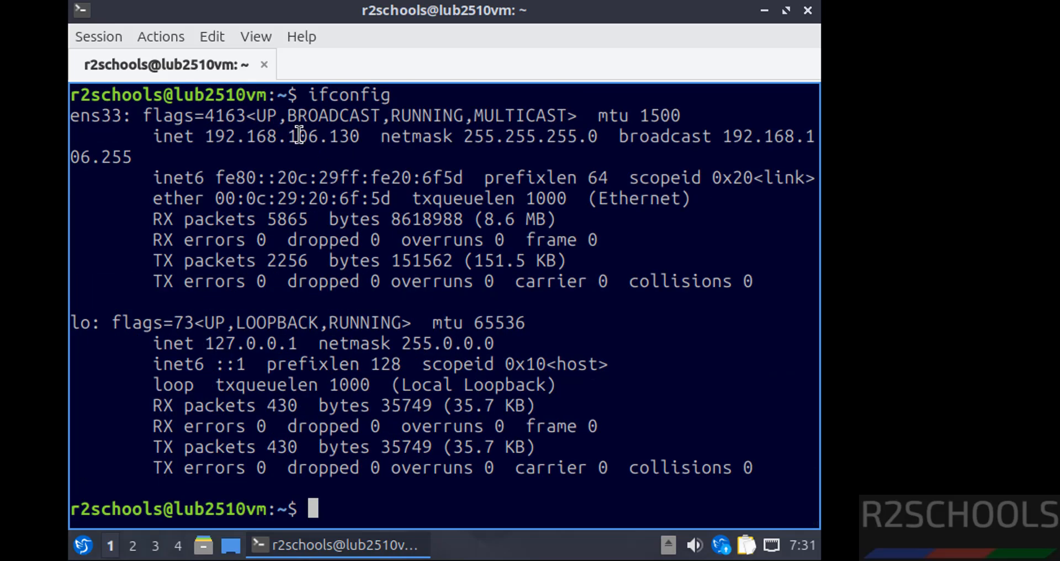